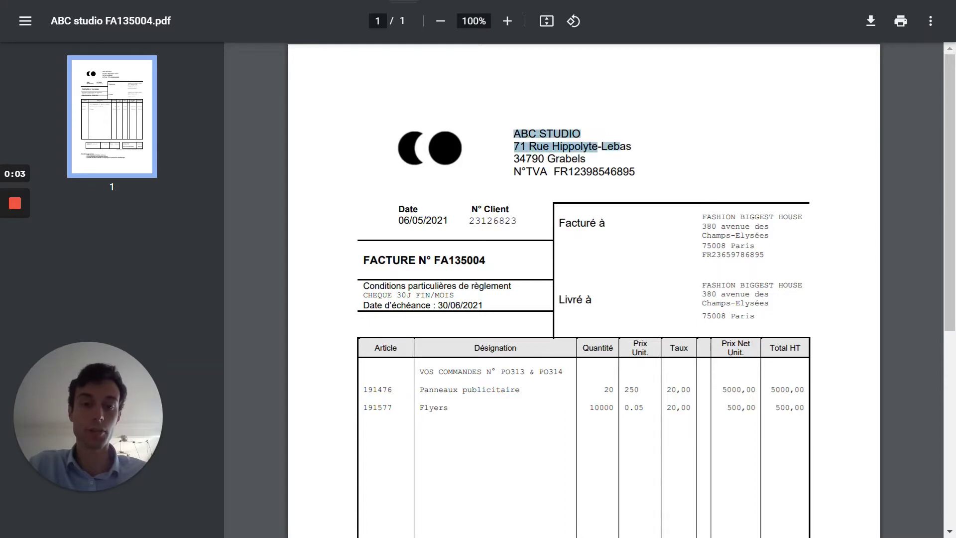
Examine the ABC STUDIO invoice for the supplier's and billed company's address and VAT number, the item lines and the order references
drag(532, 159, 635, 172)
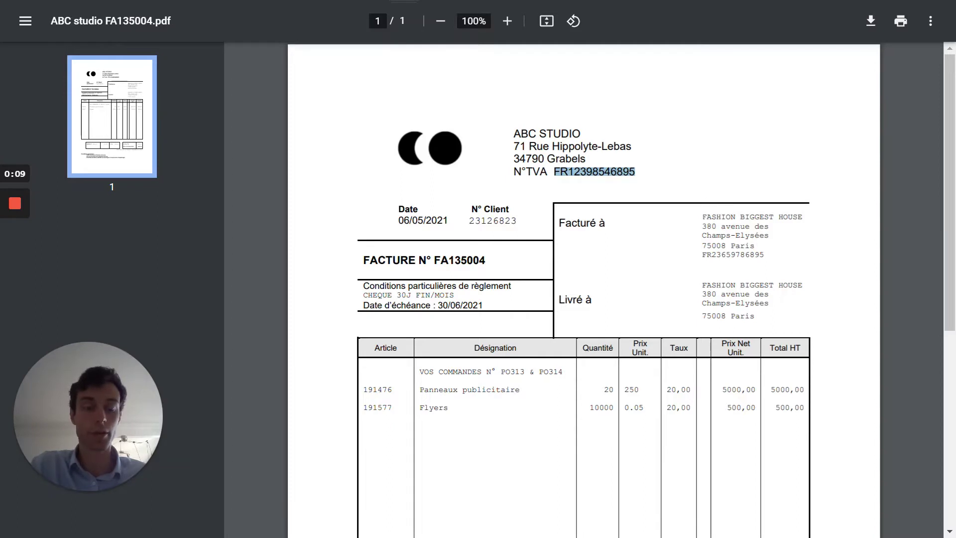
drag(702, 217, 763, 235)
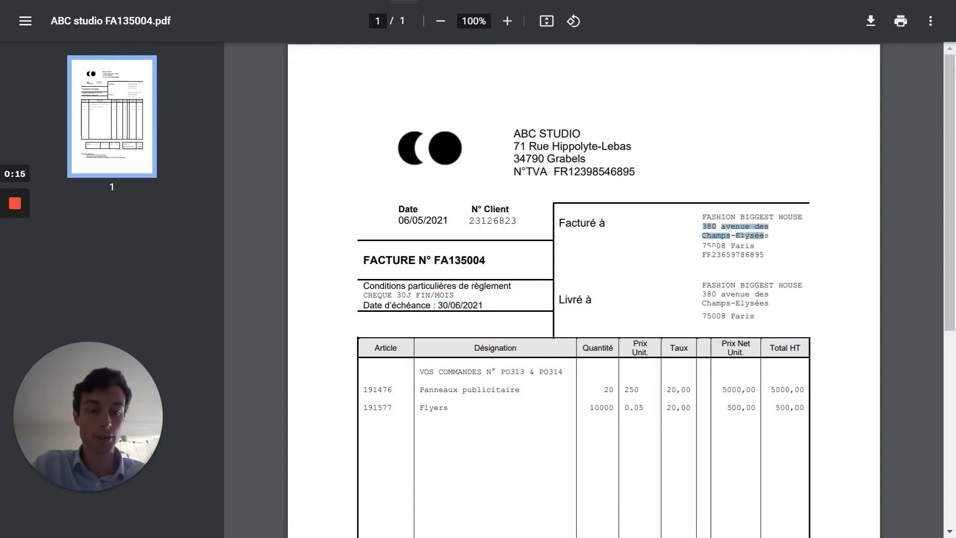
drag(707, 254, 752, 255)
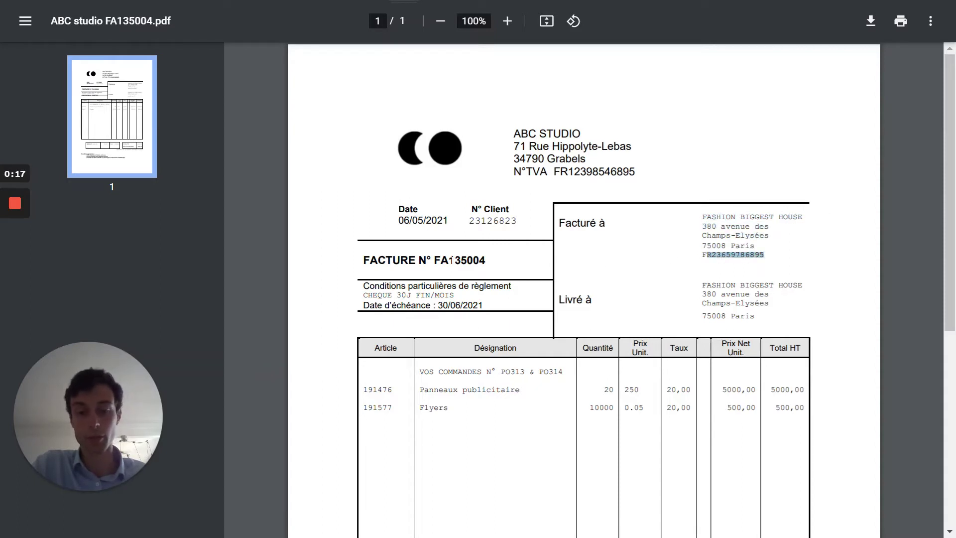
drag(420, 390, 516, 390)
click(486, 411)
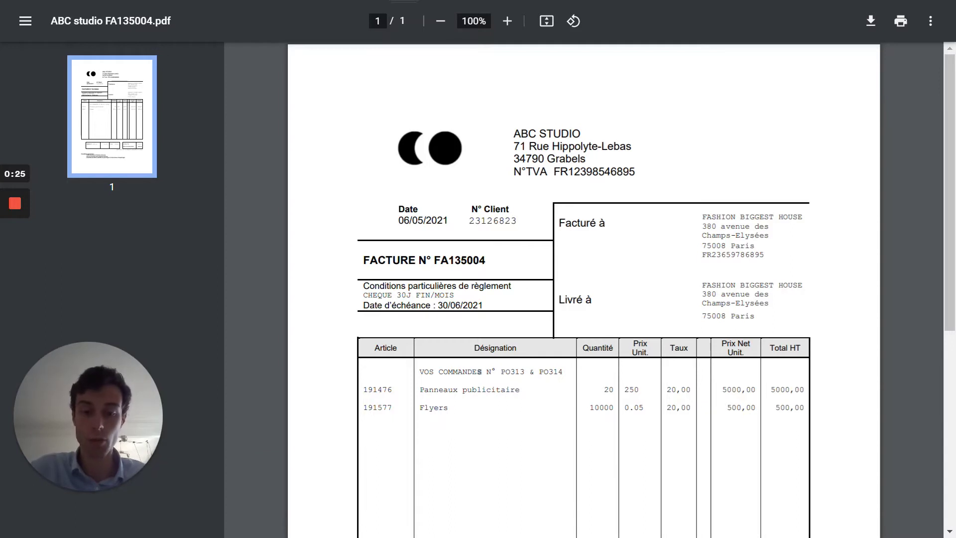
drag(479, 372, 533, 372)
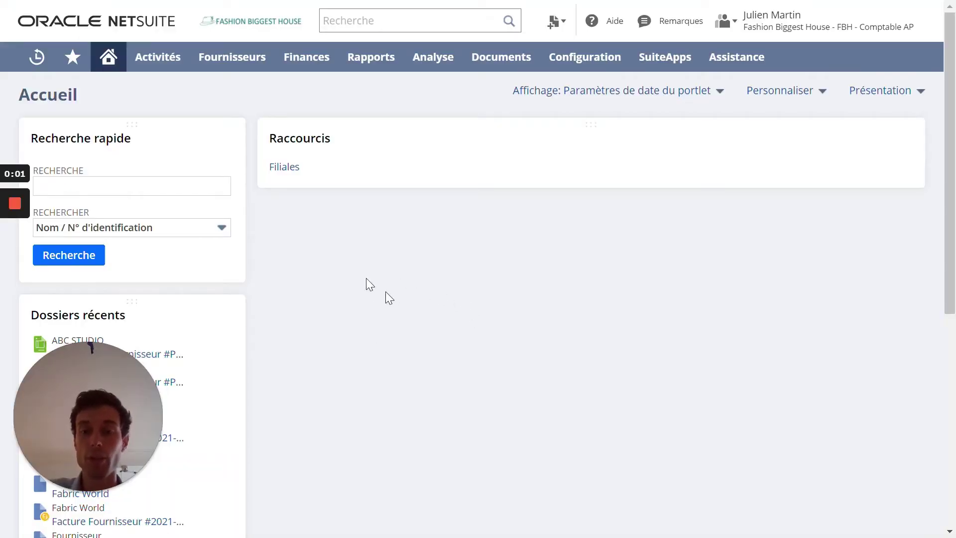
In NetSuite, open the FBH France Nord subsidiary record and examine its address and intra-community VAT number
click(283, 171)
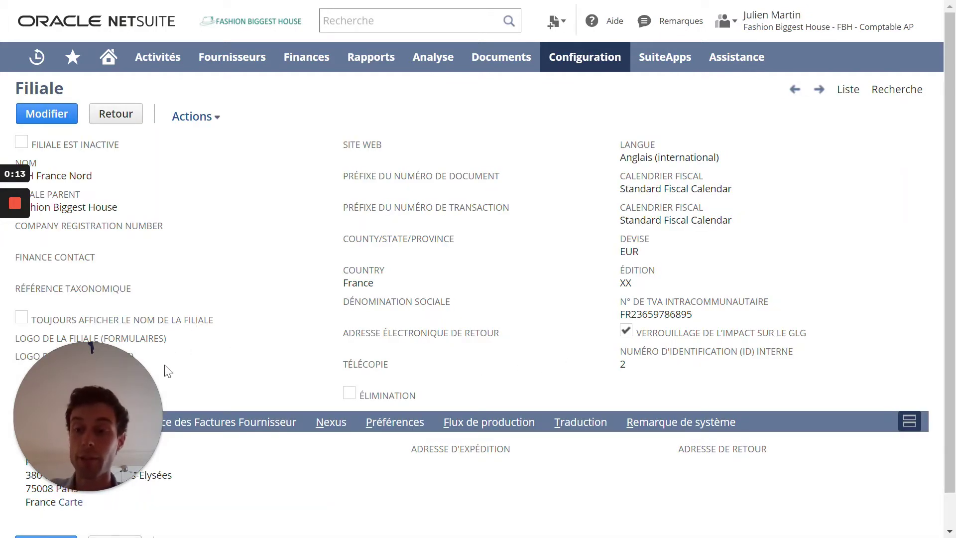
drag(99, 389, 360, 178)
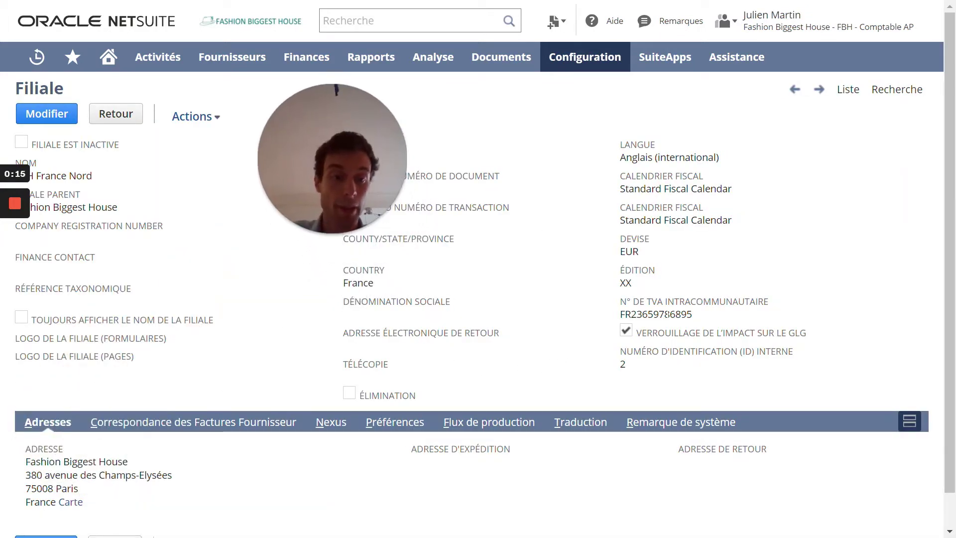
drag(580, 326, 597, 322)
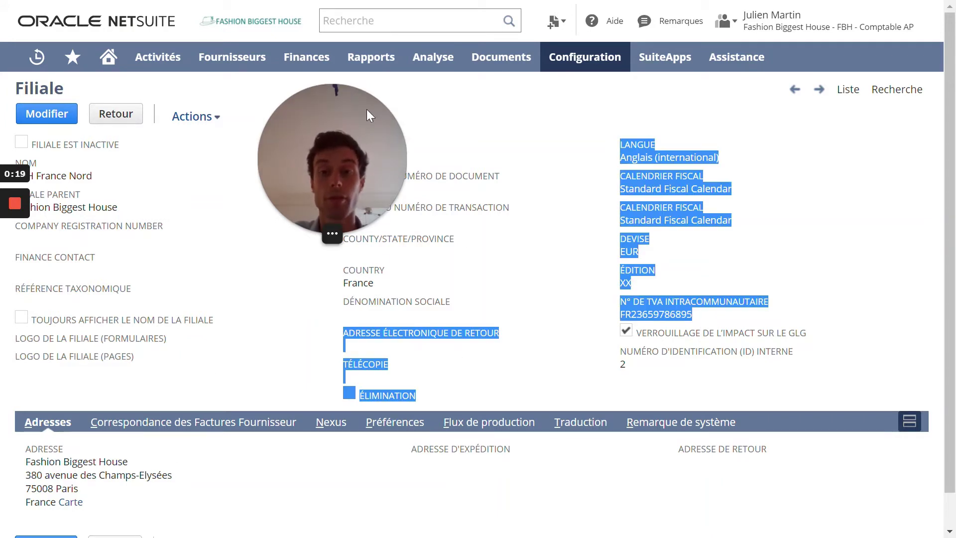
drag(351, 121, 205, 267)
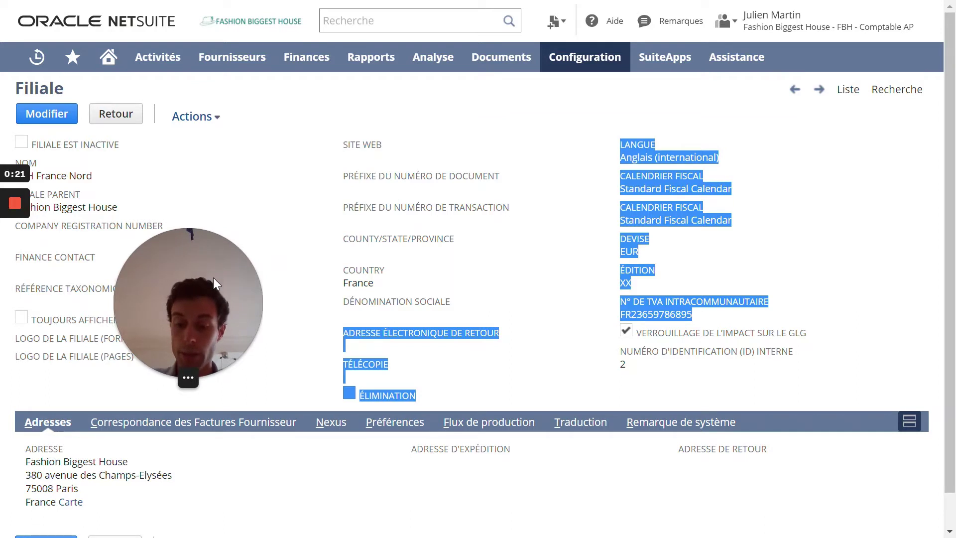
Examine the ABC STUDIO vendor record for its address, main subsidiary and the VAT number in its financial information
key(alt+Left)
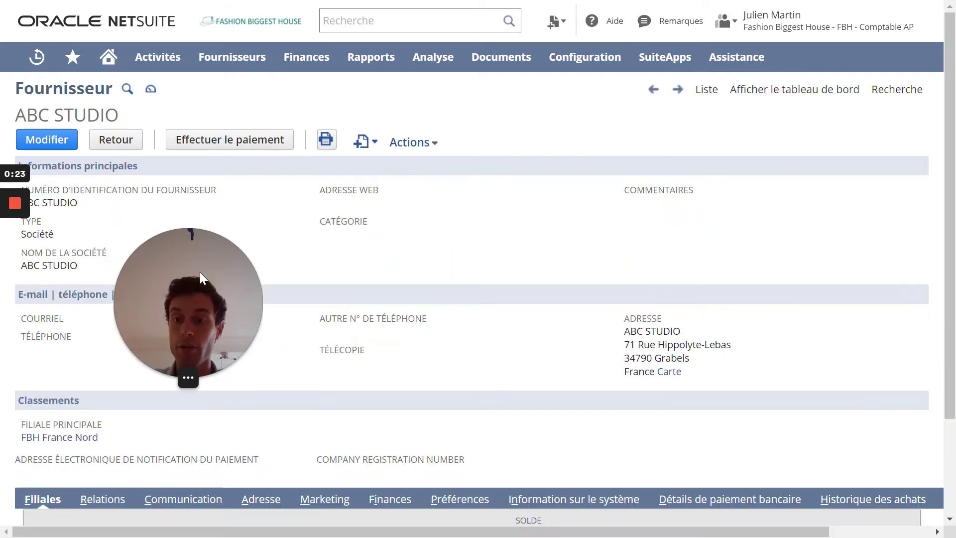
drag(200, 272, 626, 129)
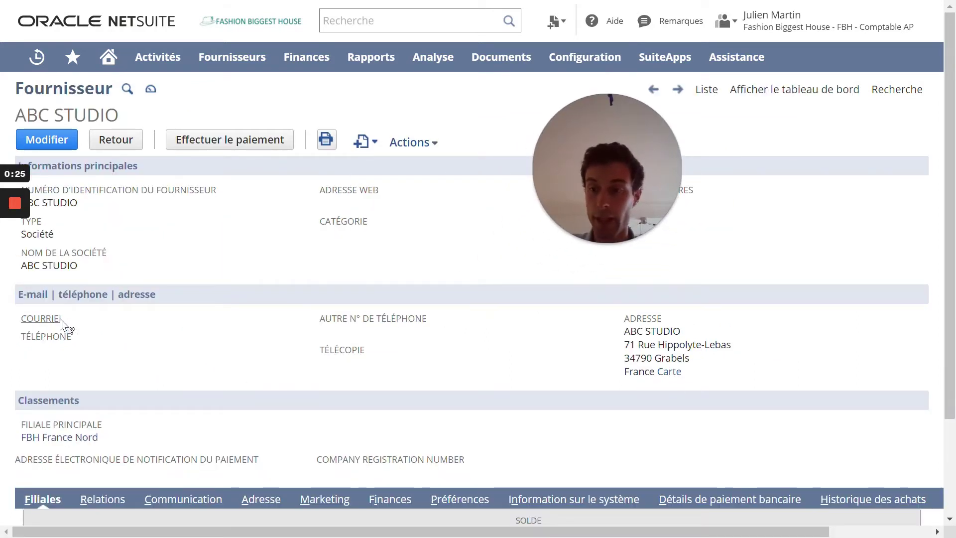
scroll(382, 395, down, 2)
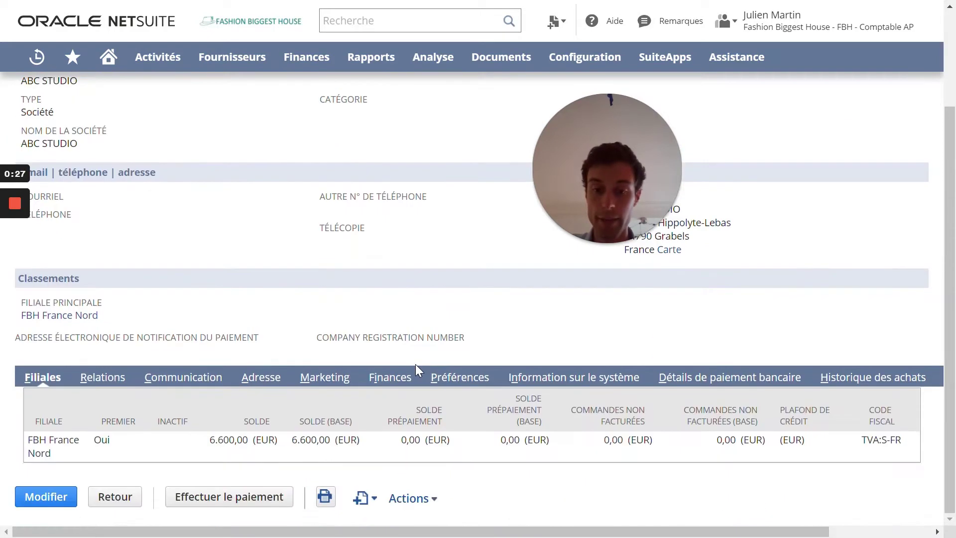
click(387, 378)
scroll(354, 371, down, 5)
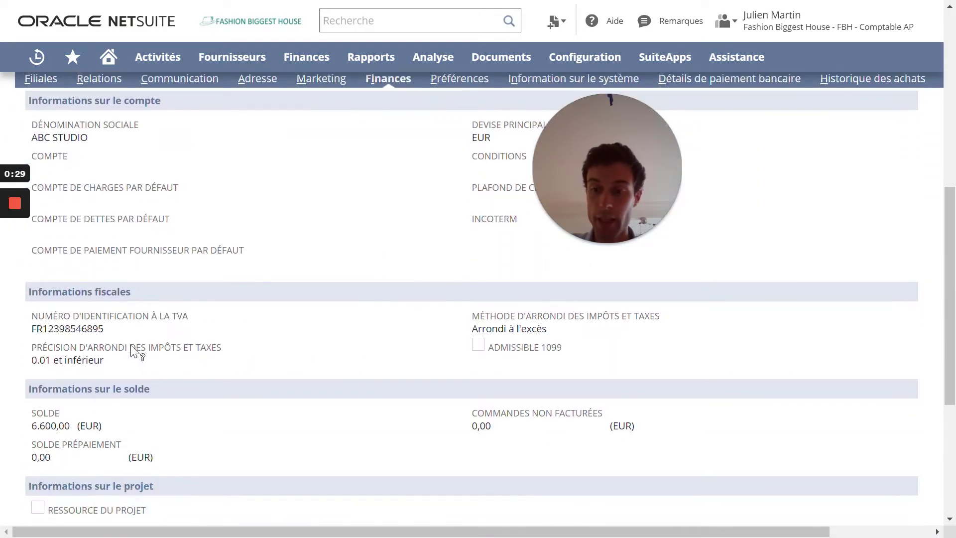
scroll(309, 356, up, 5)
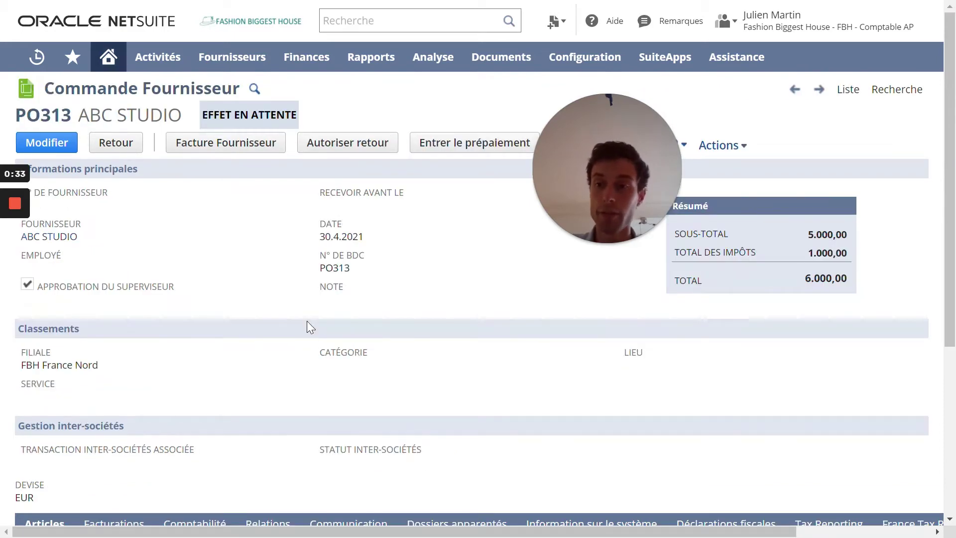
Examine the item lines of ABC STUDIO's advertising panel and flyer purchase orders, including quantities, rates, tax, service and location
scroll(307, 321, down, 1)
scroll(288, 297, down, 5)
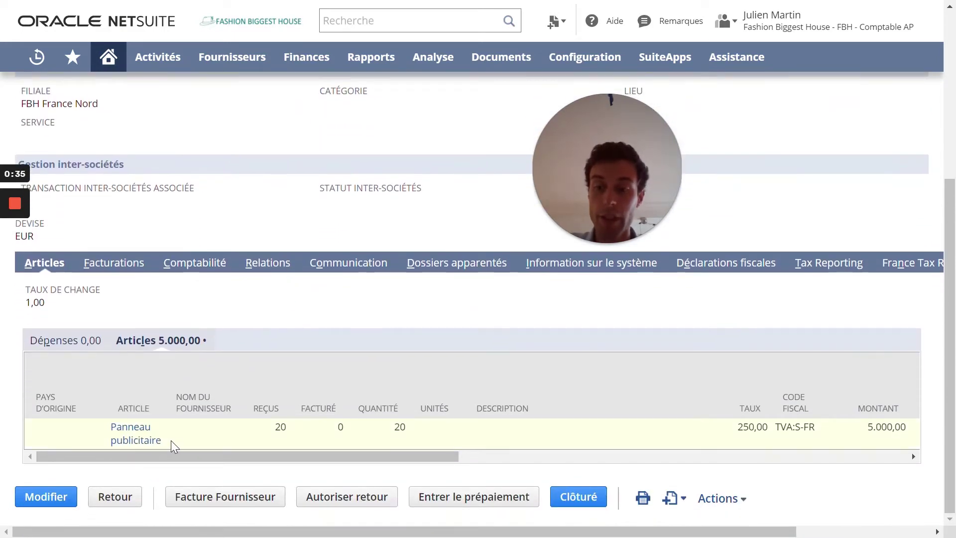
drag(258, 454, 547, 448)
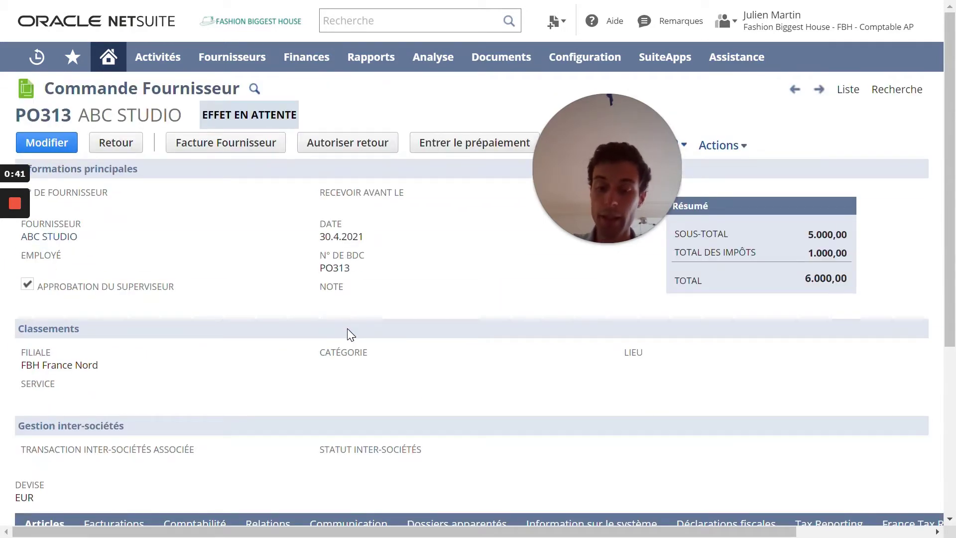
scroll(313, 297, down, 5)
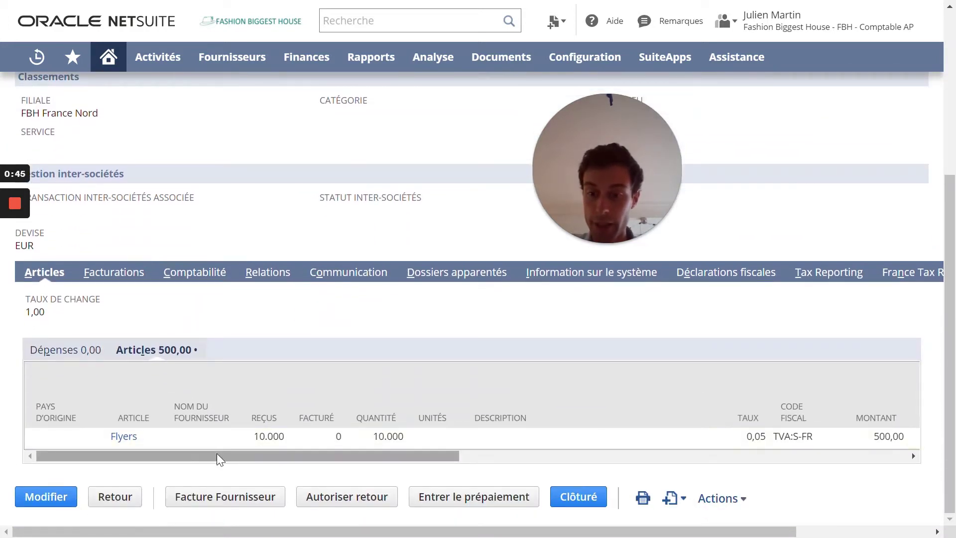
drag(216, 454, 594, 445)
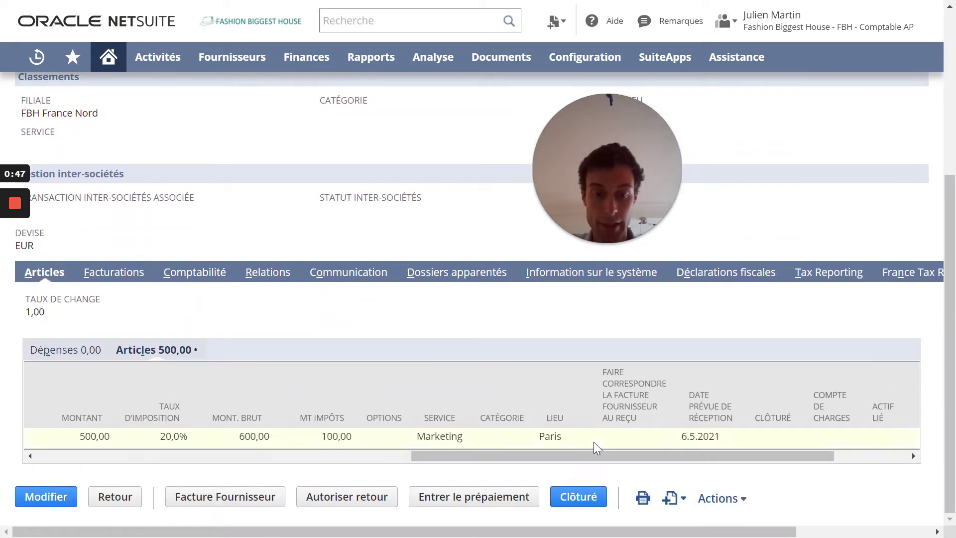
scroll(409, 313, up, 5)
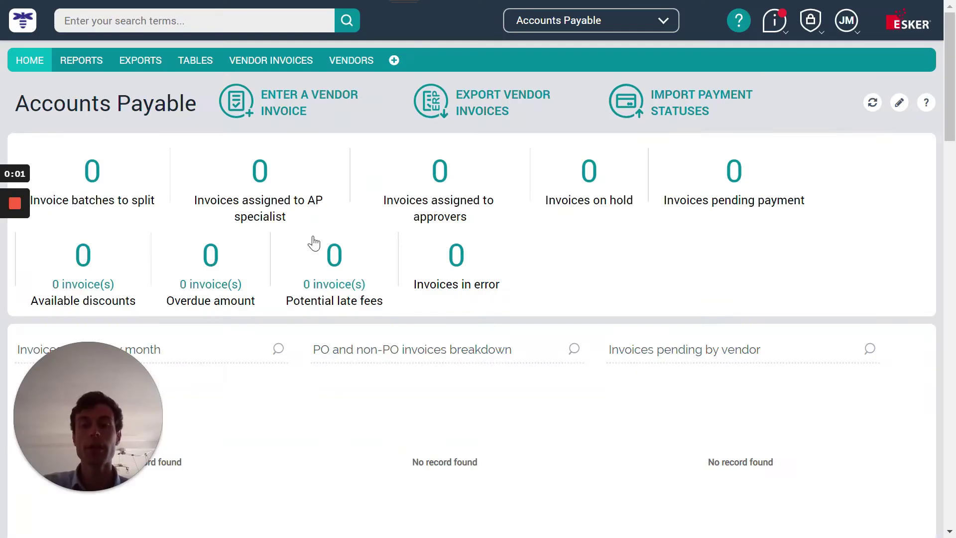
In Esker, start a new vendor invoice and upload ABC studio FA135004.pdf as the document to process
click(238, 107)
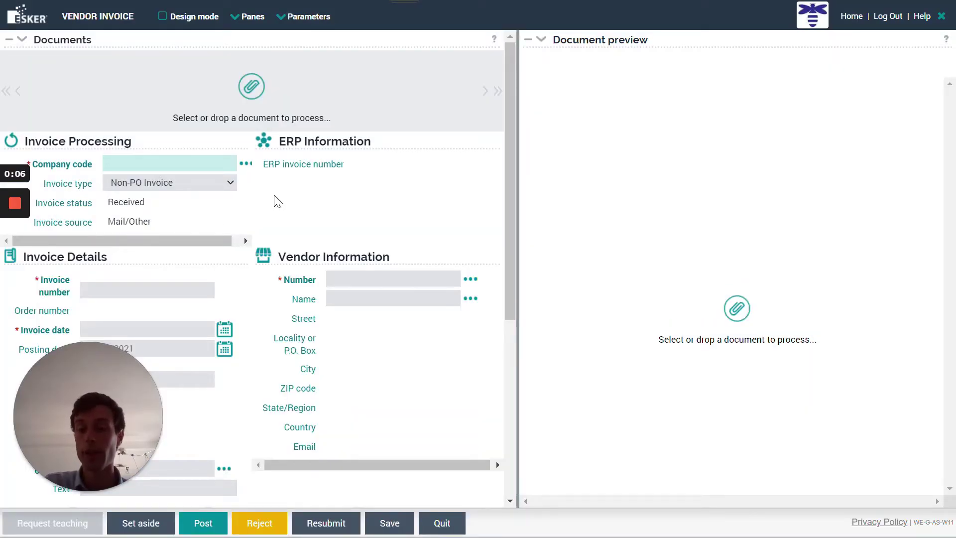
click(245, 123)
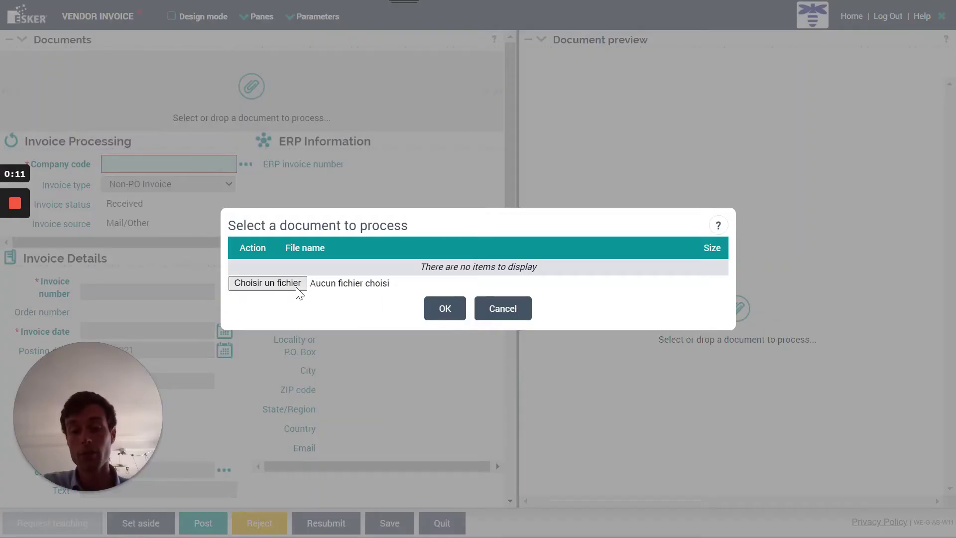
click(297, 285)
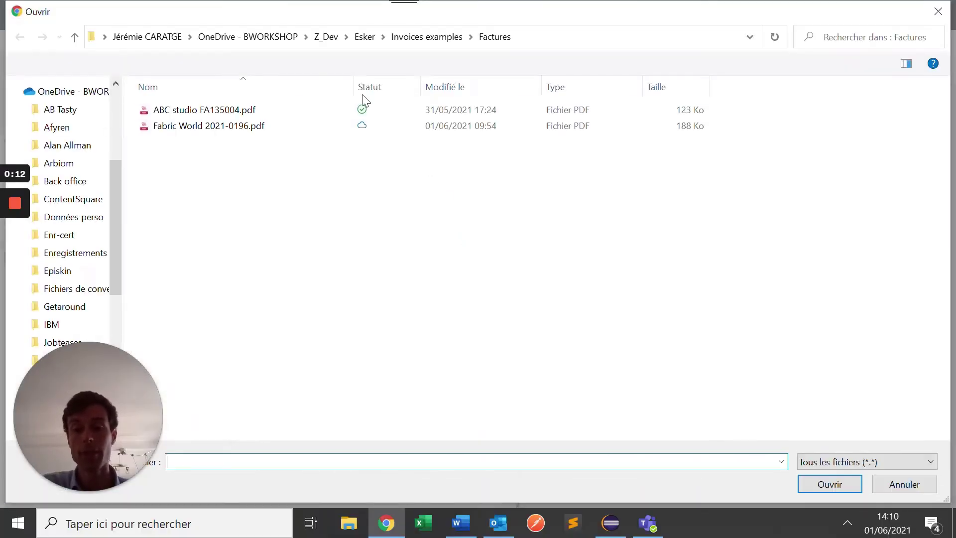
double_click(259, 110)
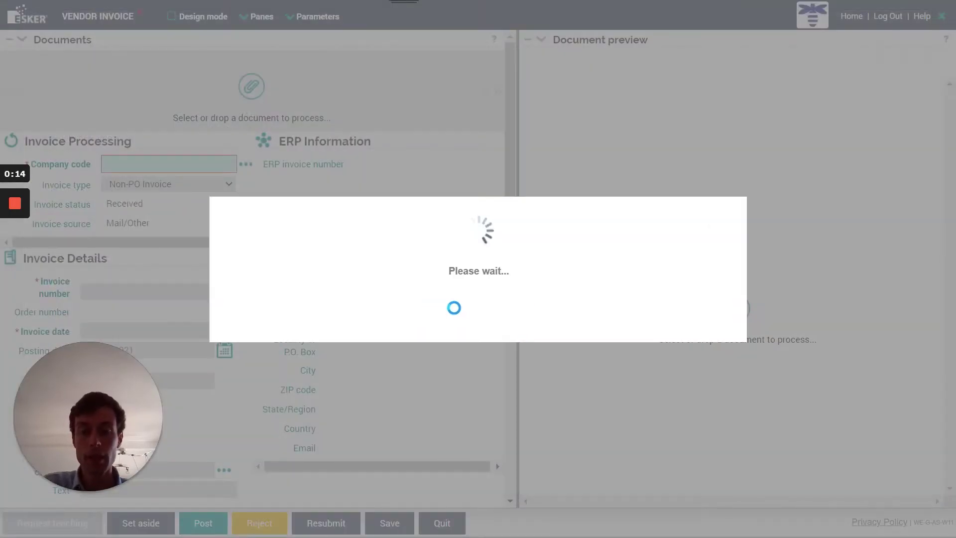
click(455, 312)
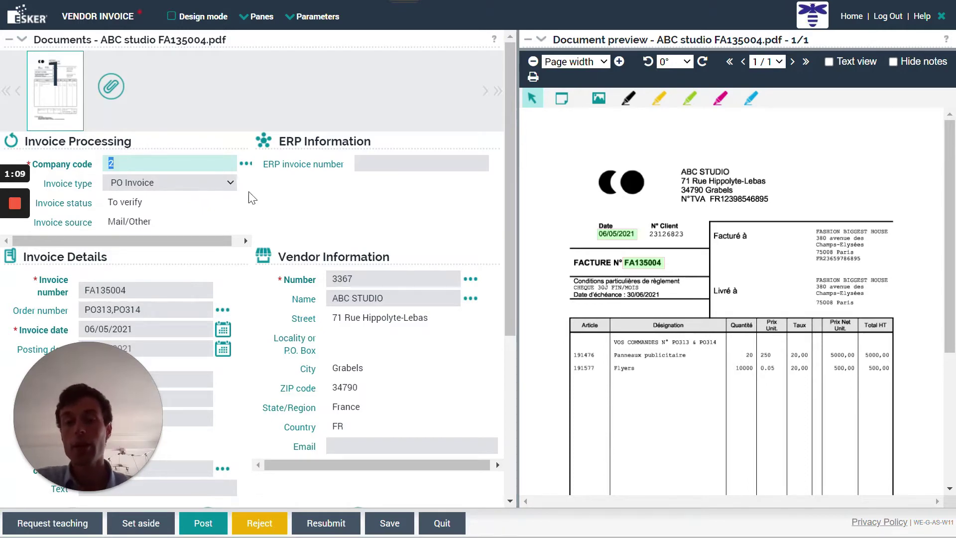
Look through the available company codes for the invoice and close the list without changing the selection
click(245, 165)
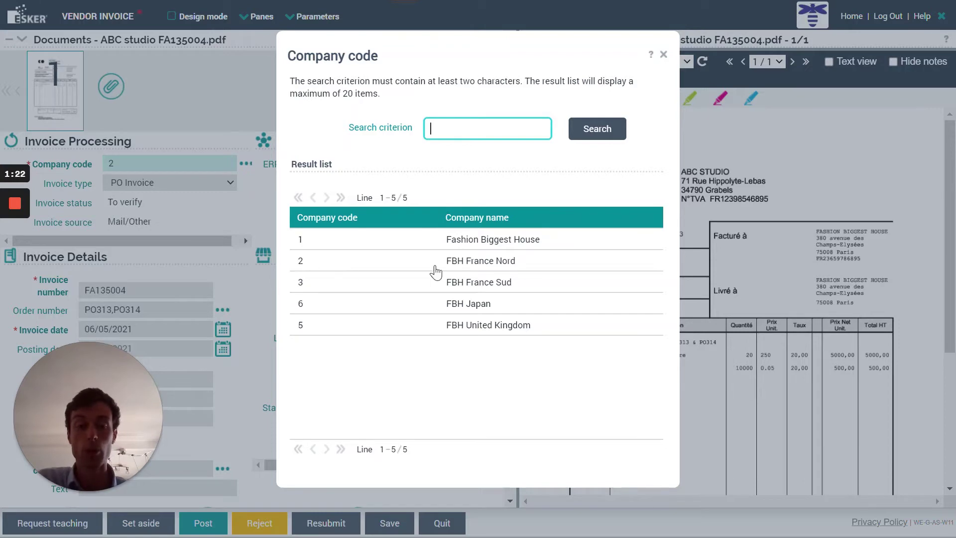
click(663, 54)
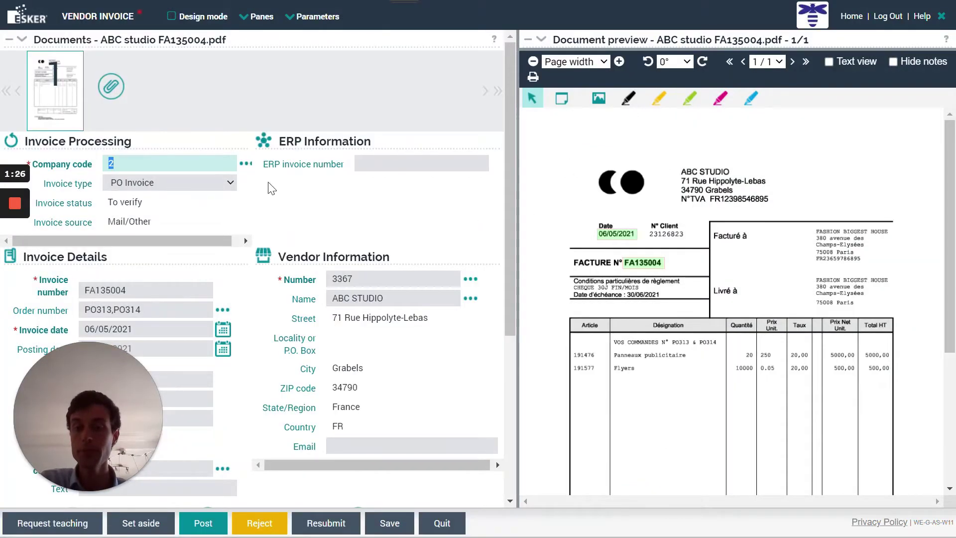
double_click(113, 164)
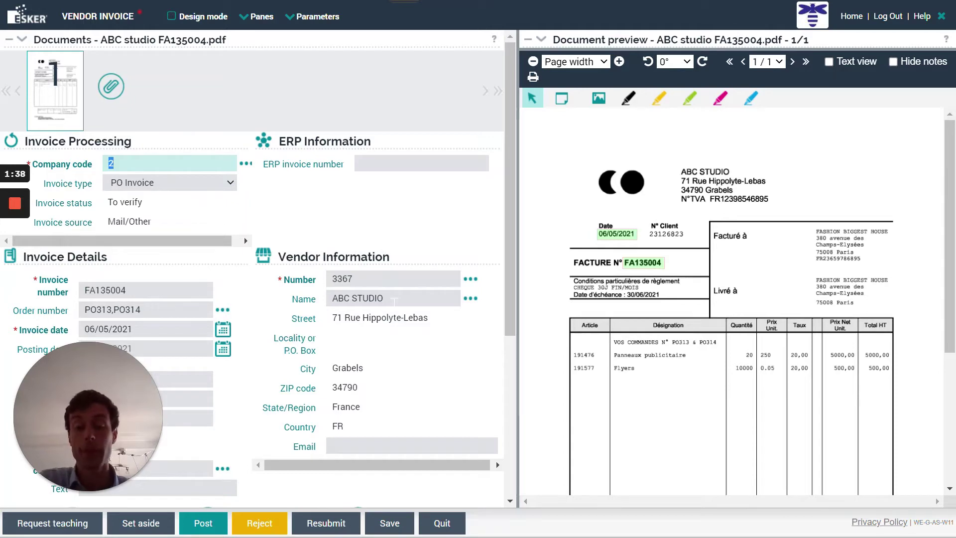
Search the vendor list for "fabric world" and for "abc", and close it without changing the invoice's vendor
click(471, 300)
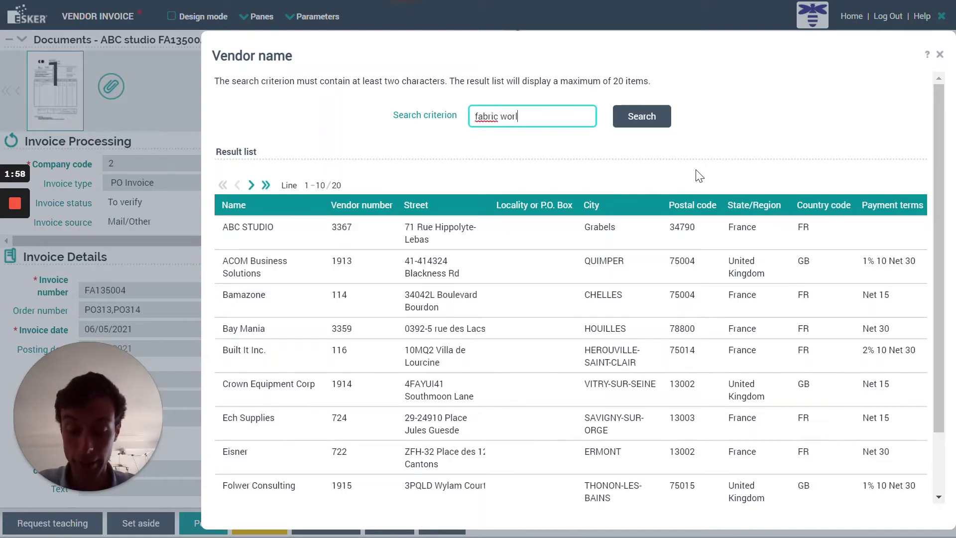
key(Return)
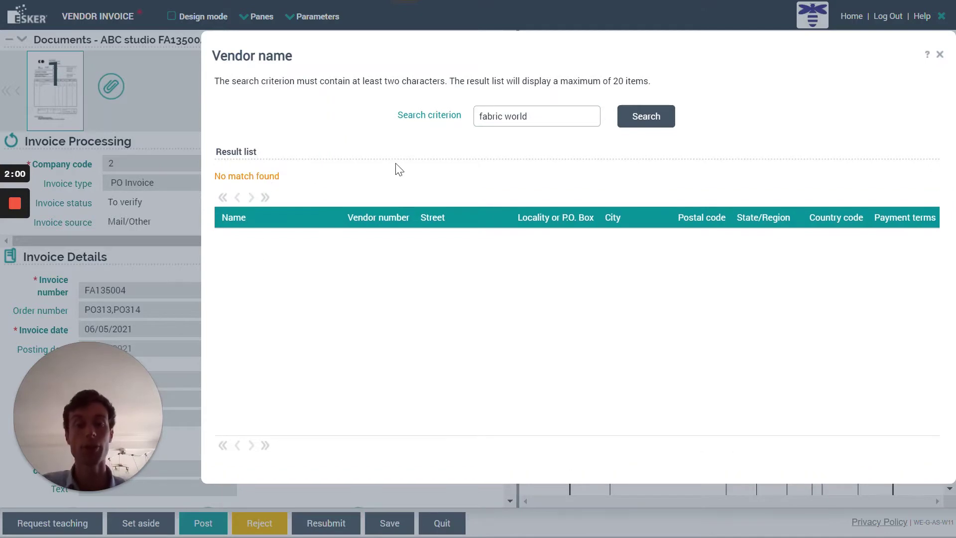
drag(527, 116, 498, 116)
text(a)
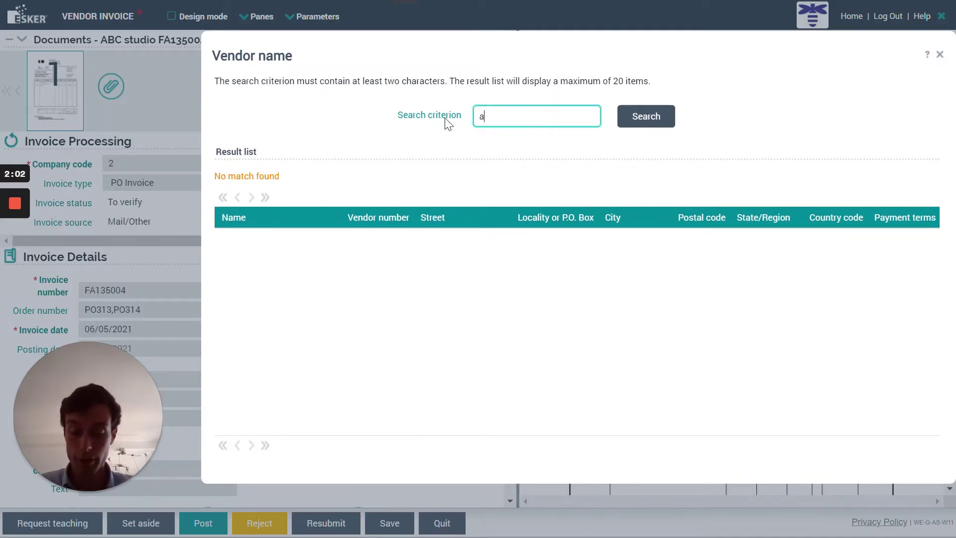
text(bc)
key(Return)
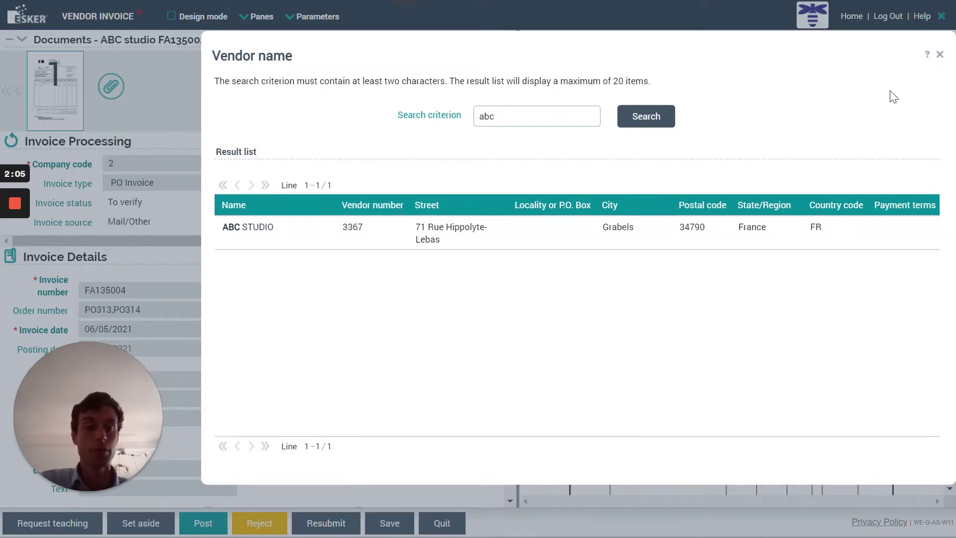
click(940, 55)
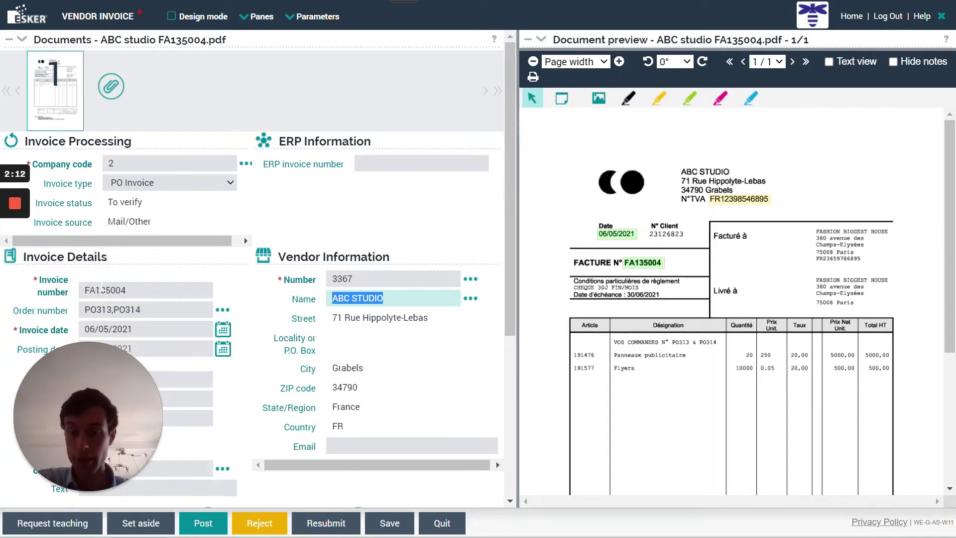
Check the ABC STUDIO invoice's amounts and line items, view its matching purchase orders in the order lookup, and close the lookup
drag(510, 217, 515, 389)
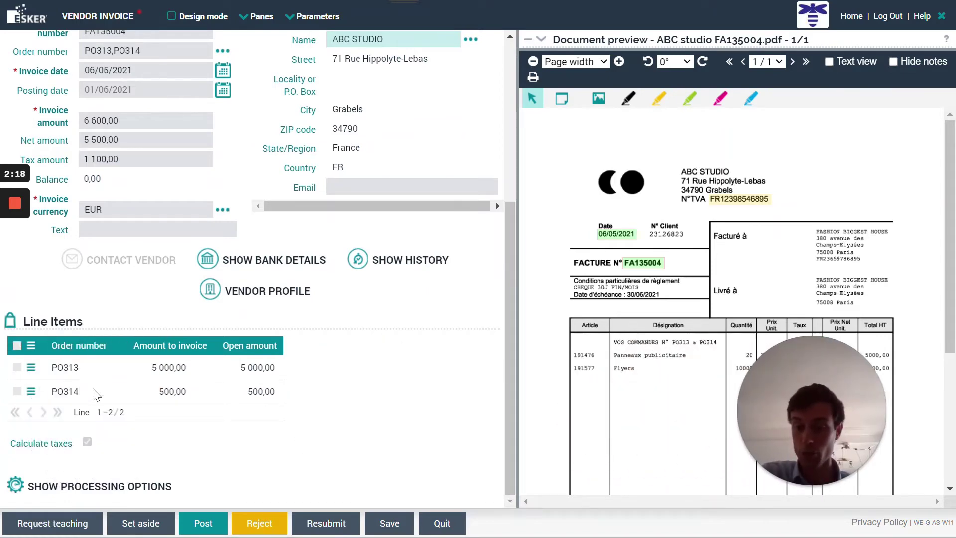
scroll(271, 344, up, 5)
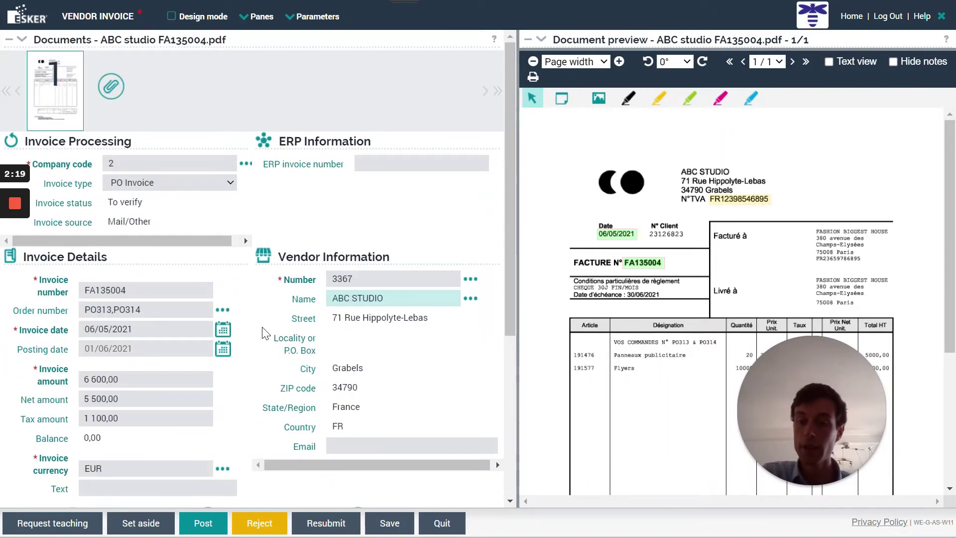
click(223, 311)
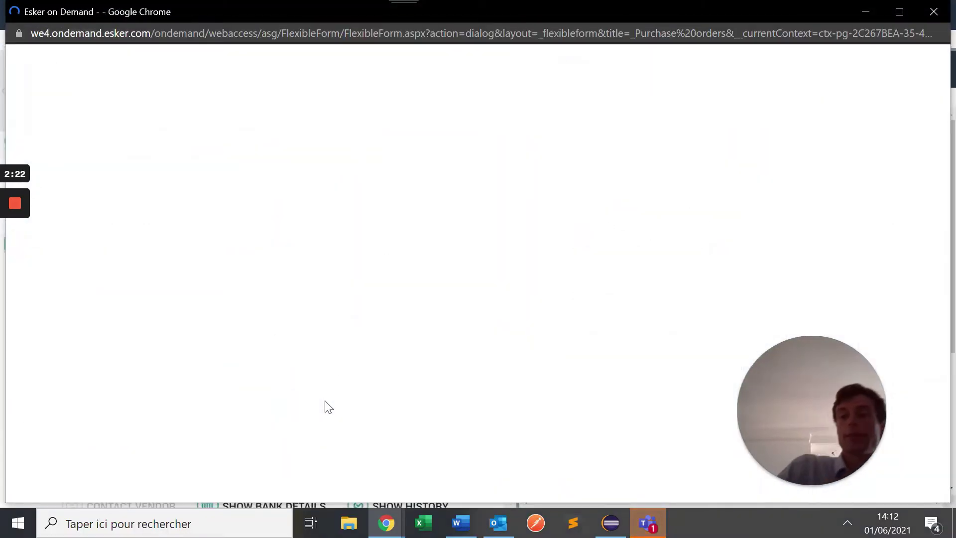
click(899, 10)
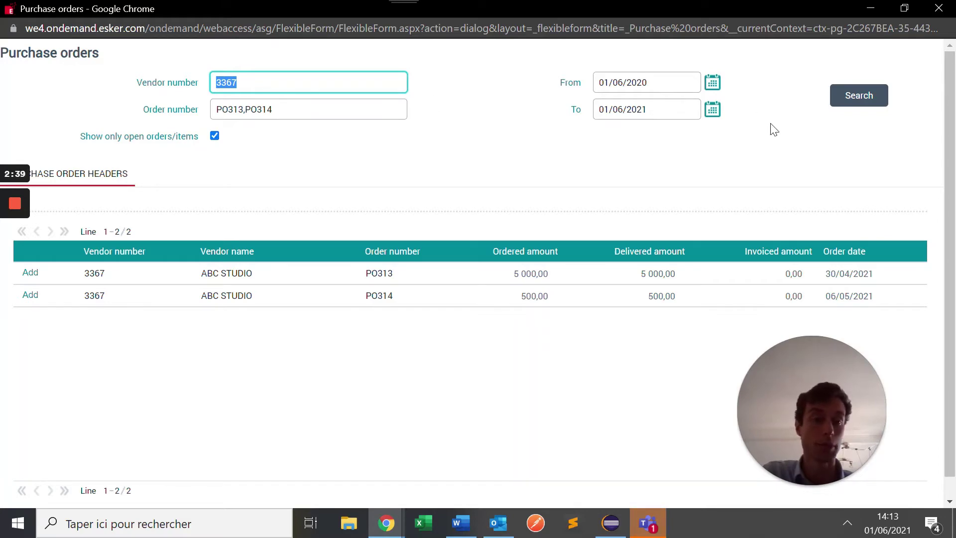
click(939, 8)
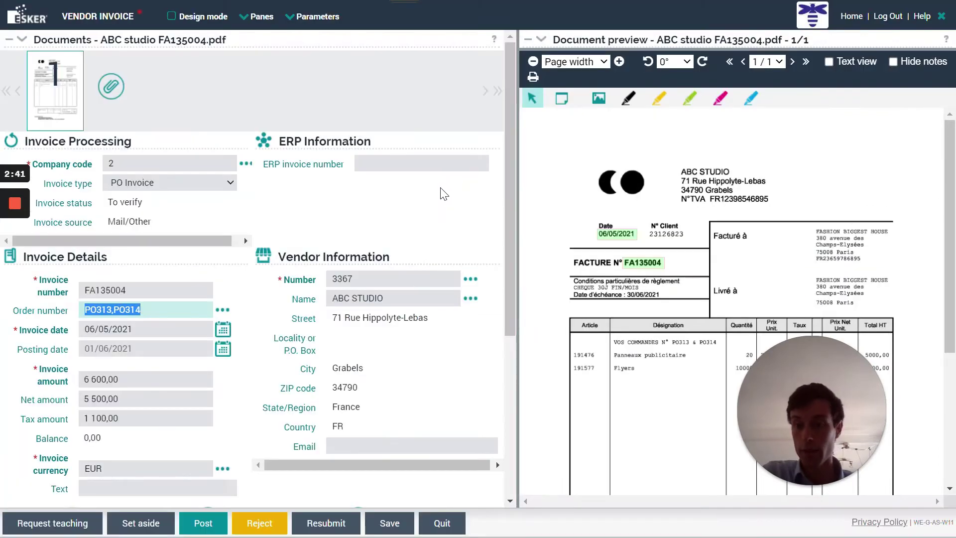
Look through the available invoice currencies, close the list without changing the selection, and review the invoice's line items again
scroll(373, 315, down, 3)
click(224, 320)
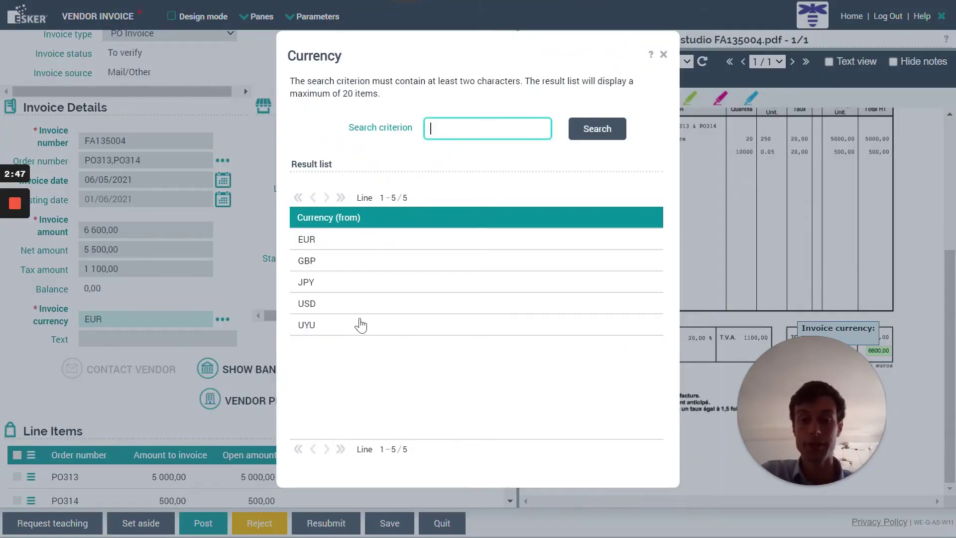
click(664, 54)
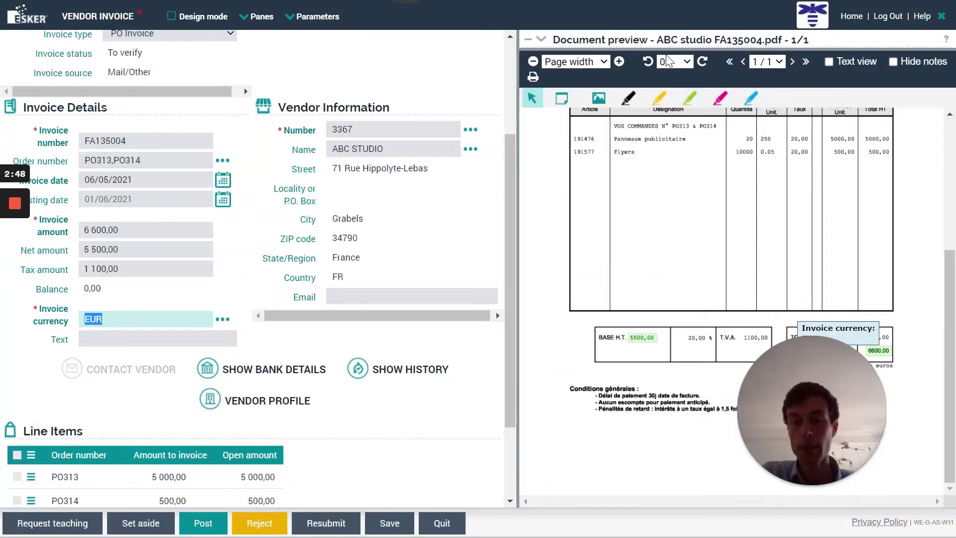
scroll(254, 309, down, 2)
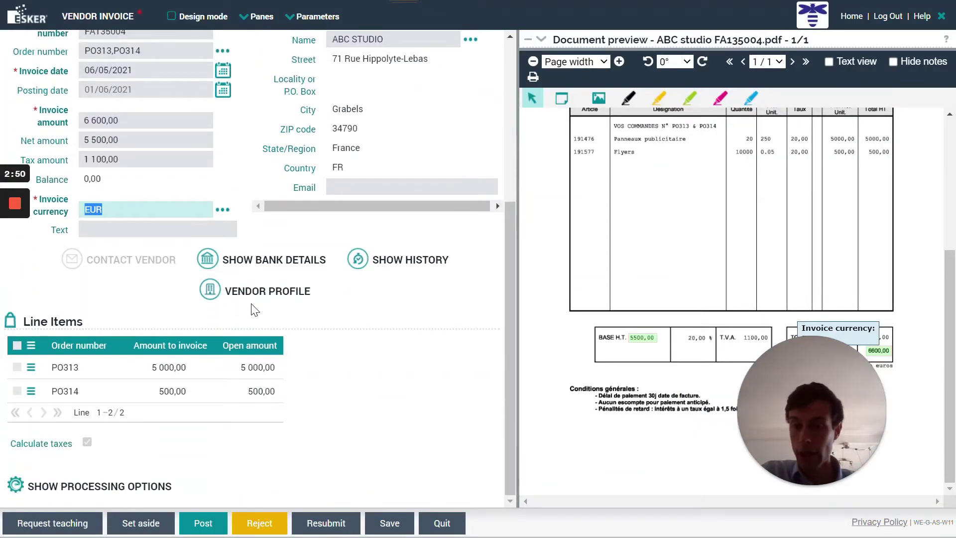
scroll(305, 405, up, 5)
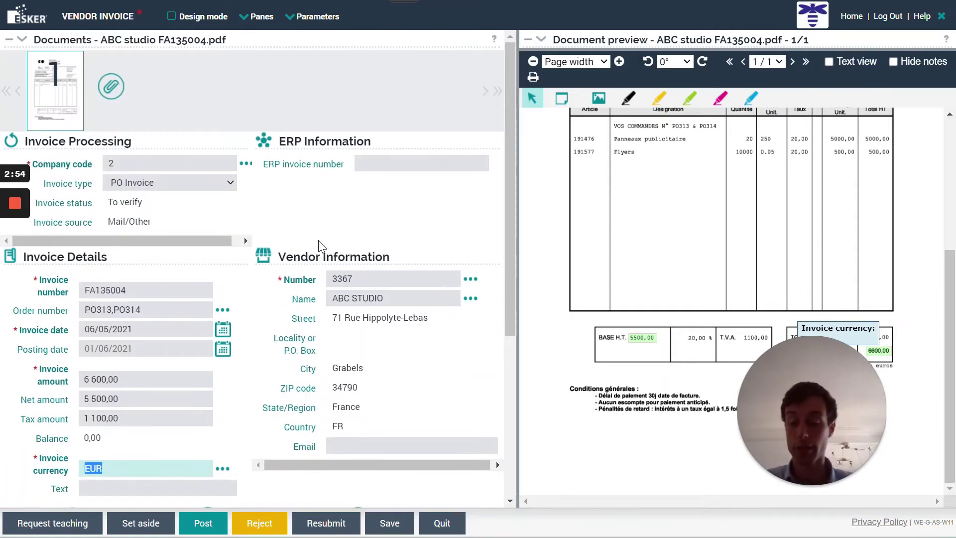
Switch to NetSuite and display the list of vendor invoices (Facture Fournisseur)
key(ctrl+Tab)
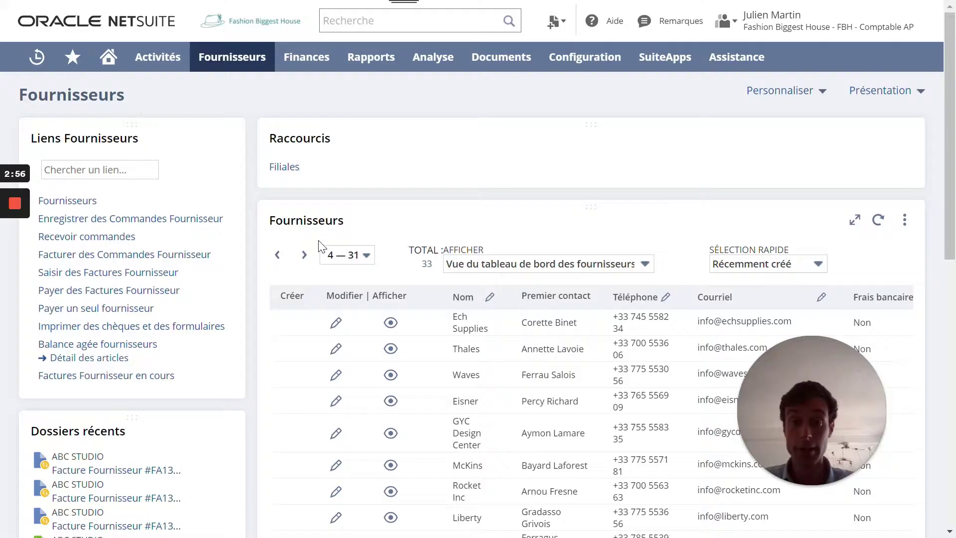
mouse_move(248, 65)
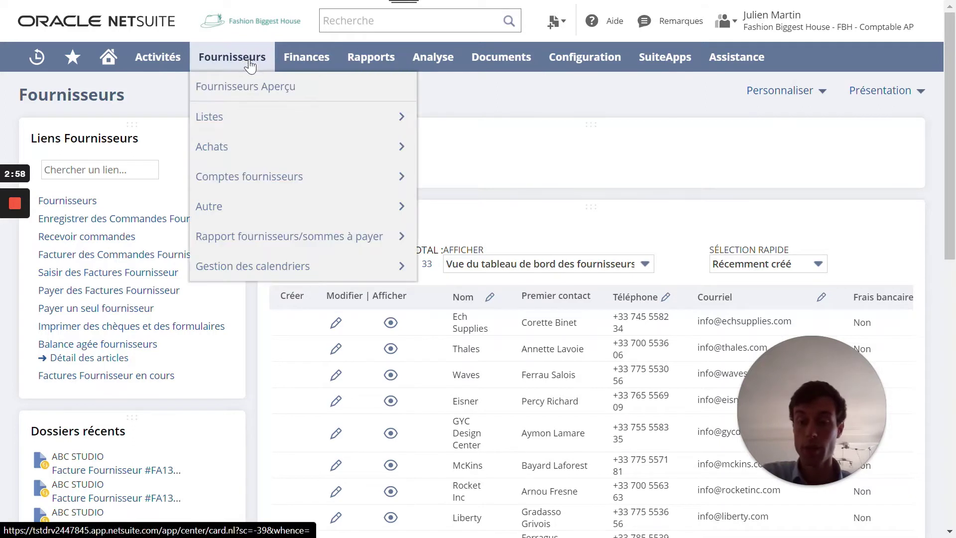
mouse_move(298, 147)
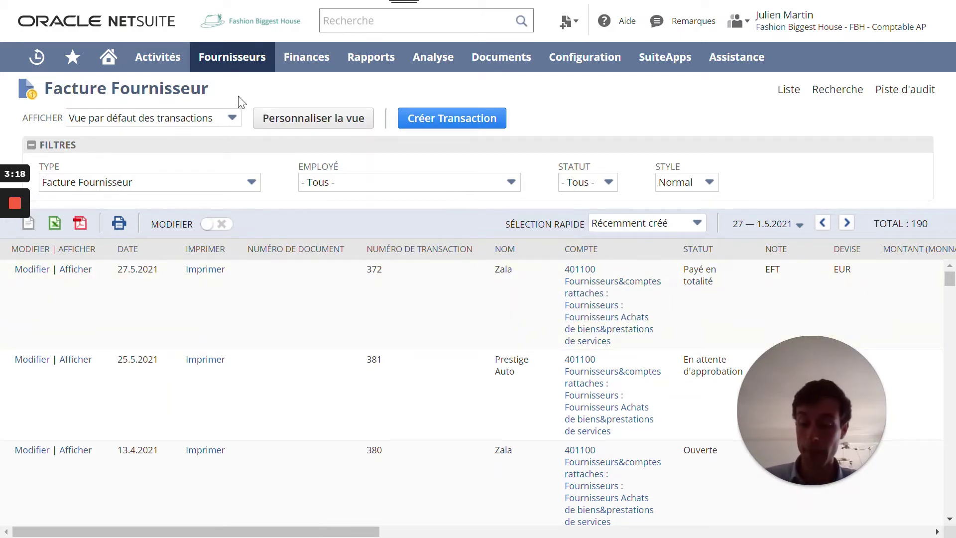
Return to Esker and post the ABC STUDIO vendor invoice
key(alt+Tab)
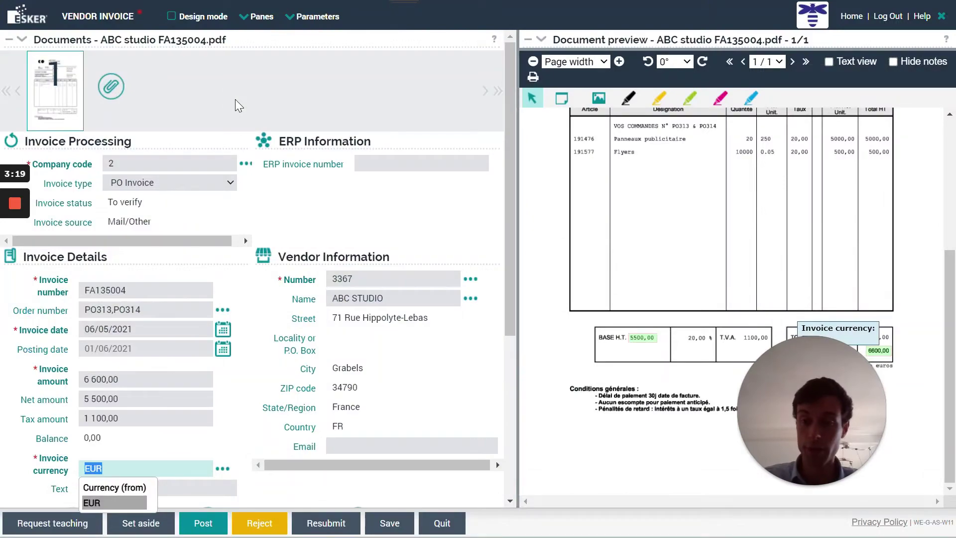
click(204, 523)
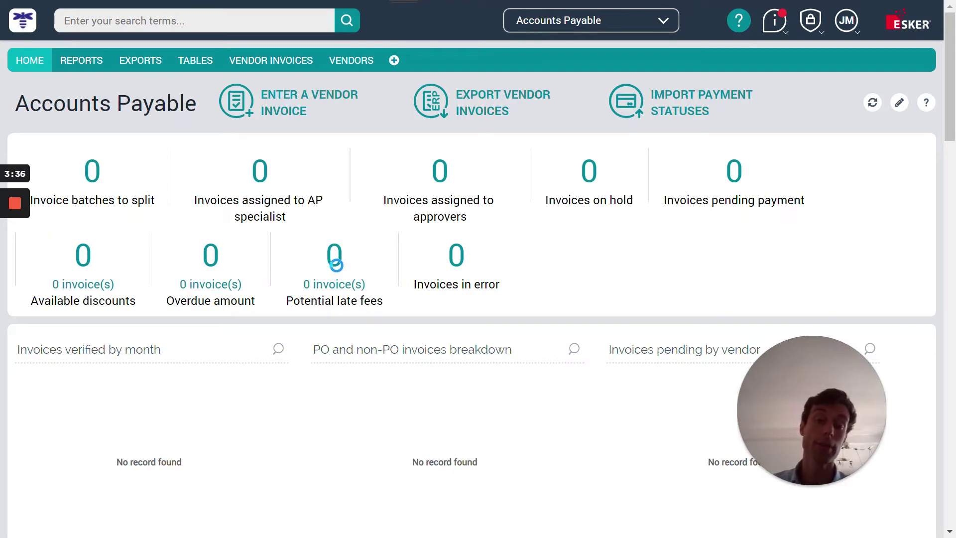
In NetSuite, examine the posted ABC STUDIO invoice's main information and item lines, including quantities, rates, tax, service and location
key(alt+Tab)
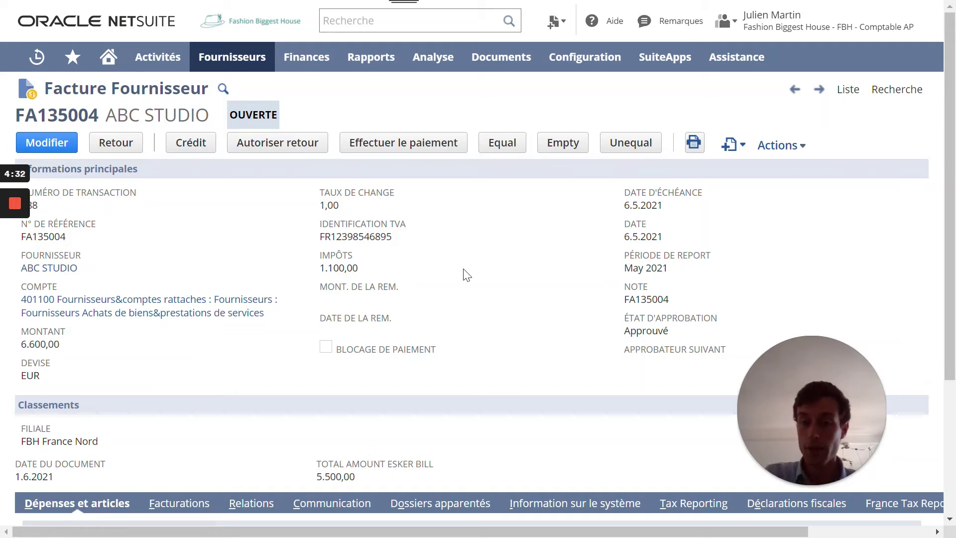
scroll(97, 321, down, 1)
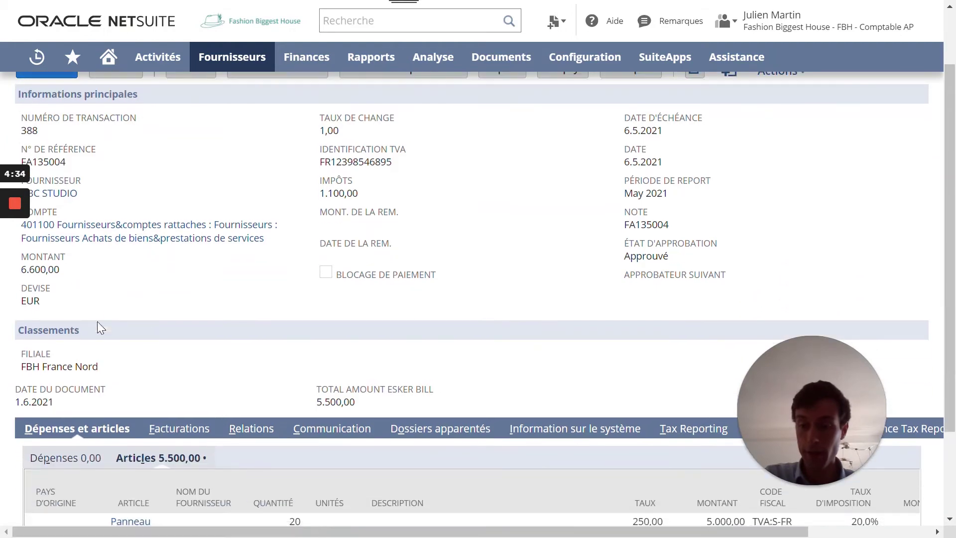
scroll(378, 329, down, 2)
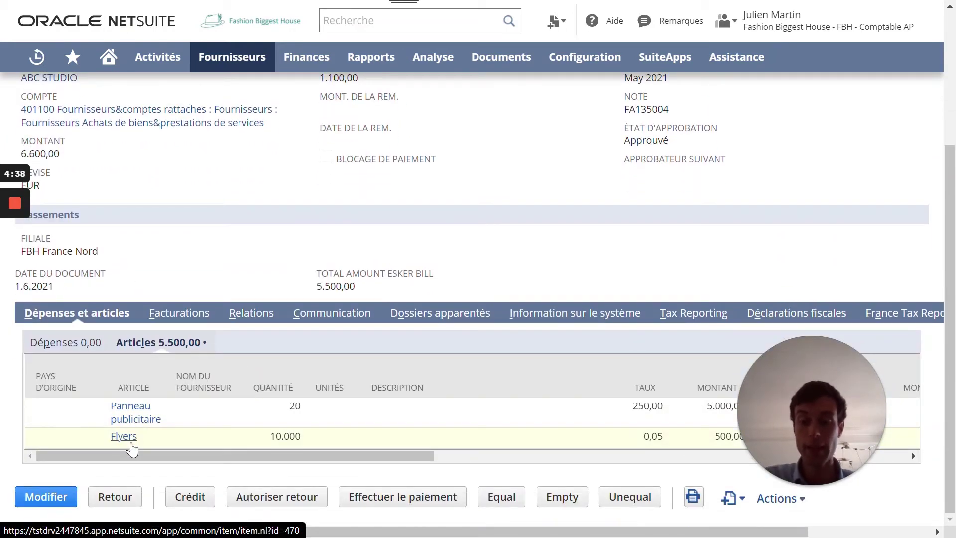
drag(825, 374, 105, 368)
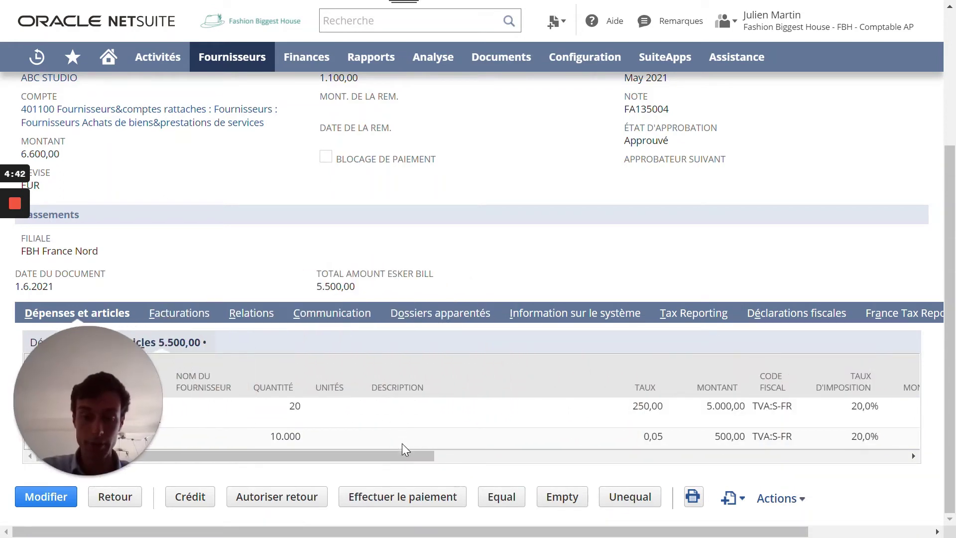
drag(402, 457, 670, 454)
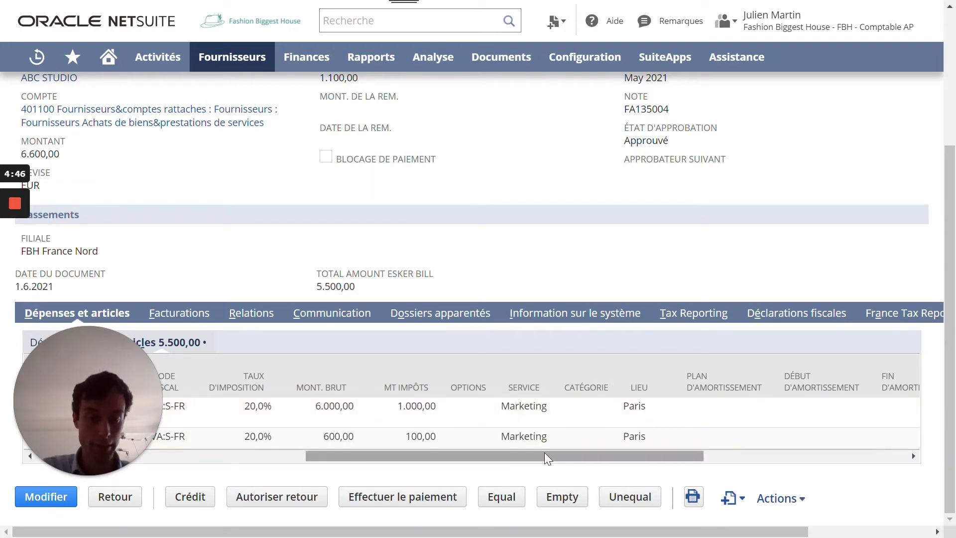
drag(544, 453, 149, 451)
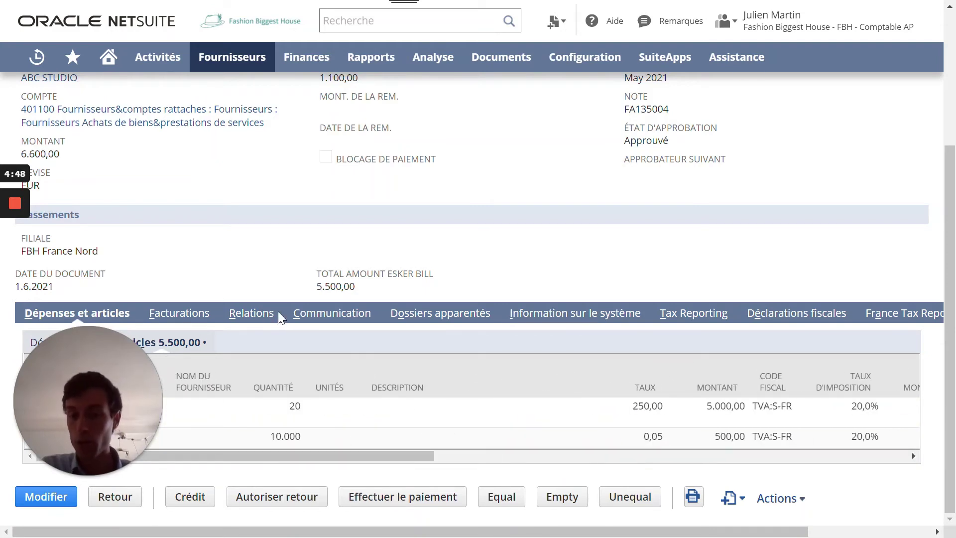
Examine the related payments and the supplier purchase orders linked to the ABC STUDIO invoice
click(427, 319)
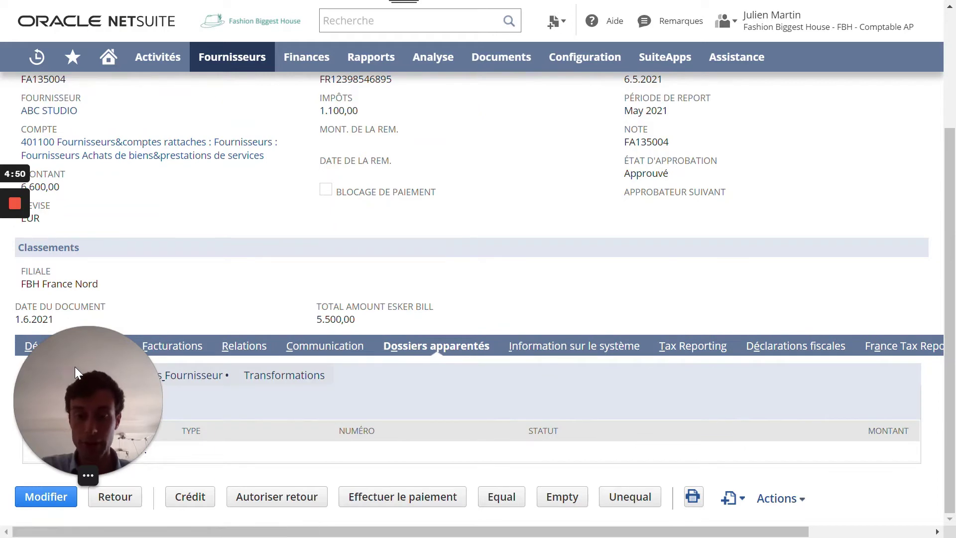
drag(75, 367, 843, 258)
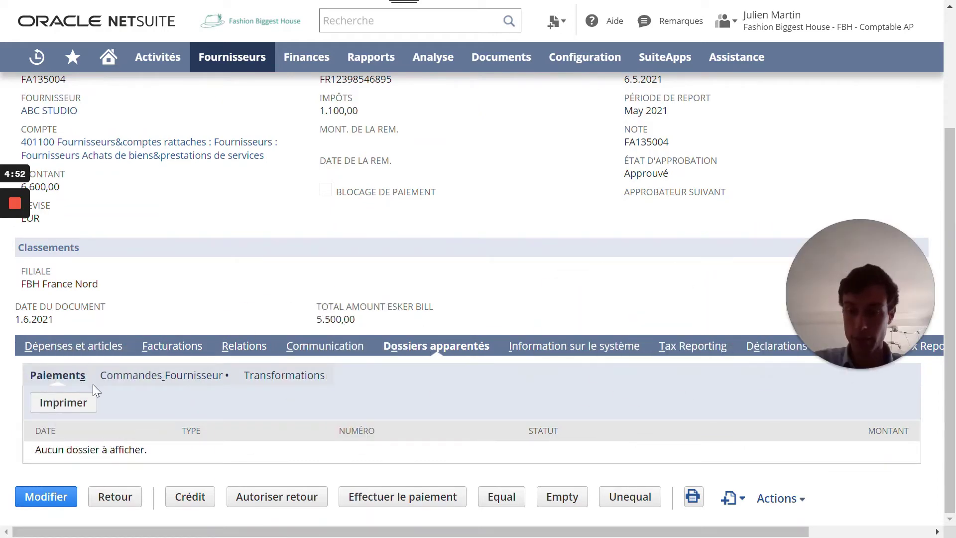
click(173, 377)
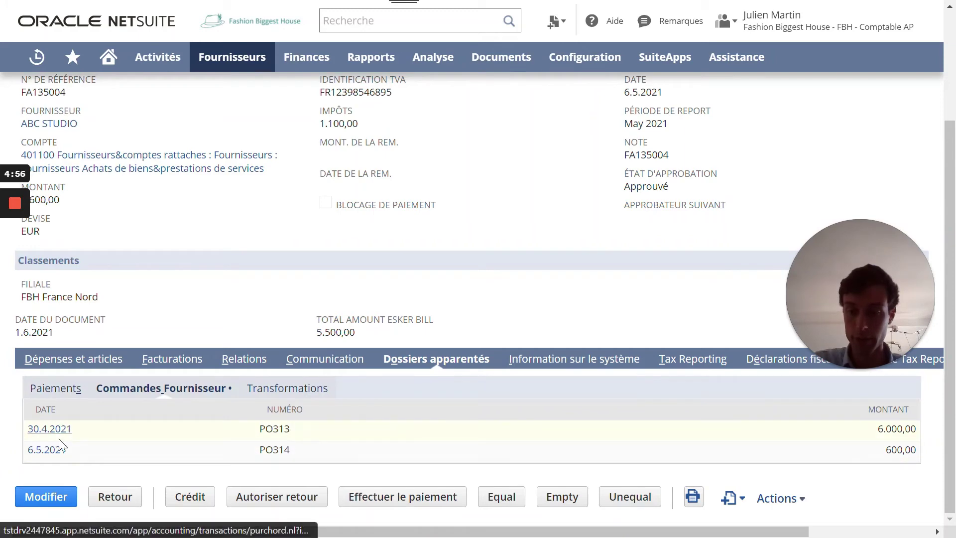
scroll(265, 372, up, 2)
scroll(265, 371, up, 2)
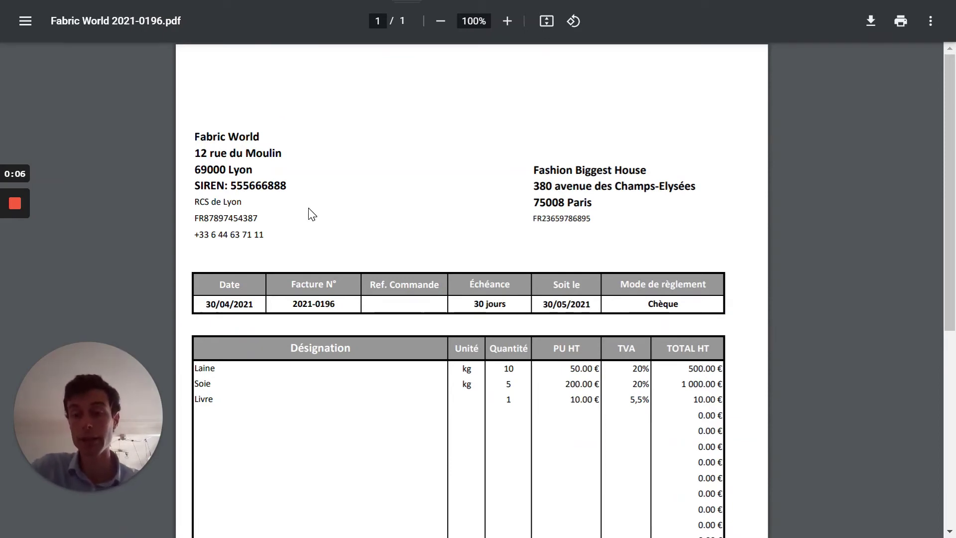
Examine the Fabric World invoice PDF, including supplier and customer details, VAT numbers, item lines, totals and bank references
drag(196, 136, 258, 136)
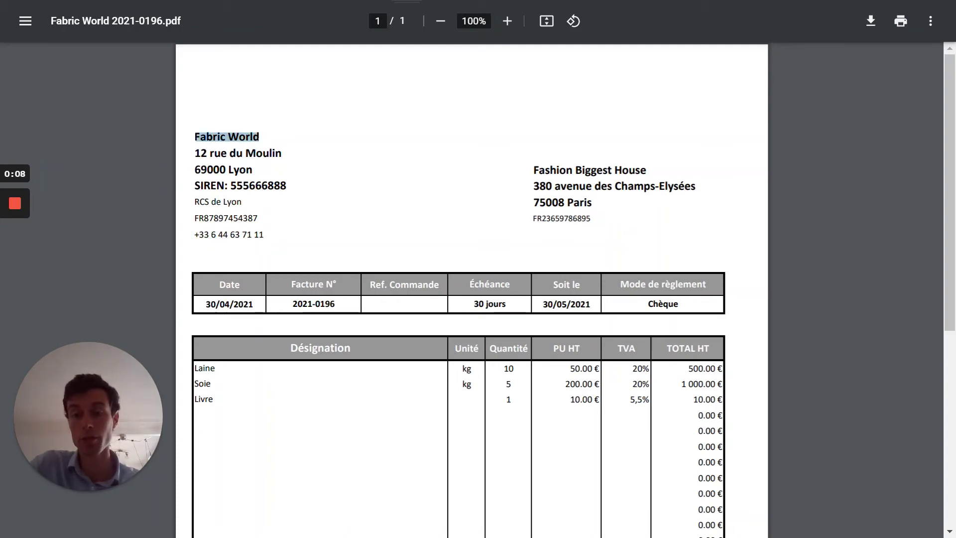
drag(194, 170, 239, 170)
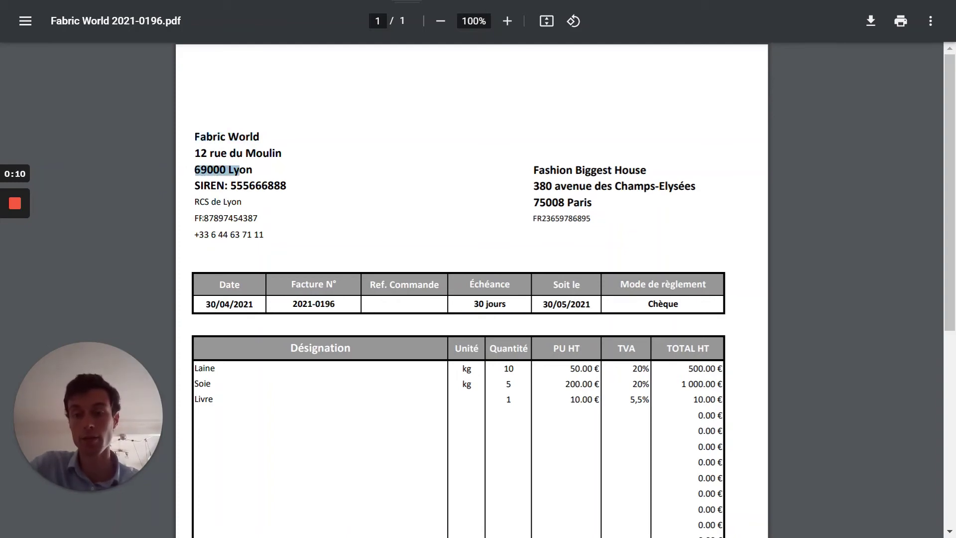
drag(195, 218, 236, 218)
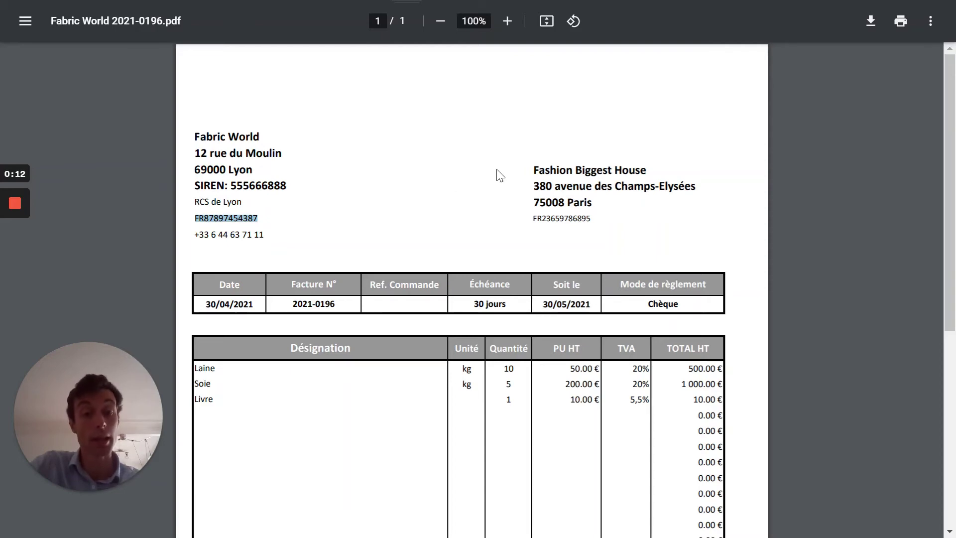
drag(534, 170, 586, 218)
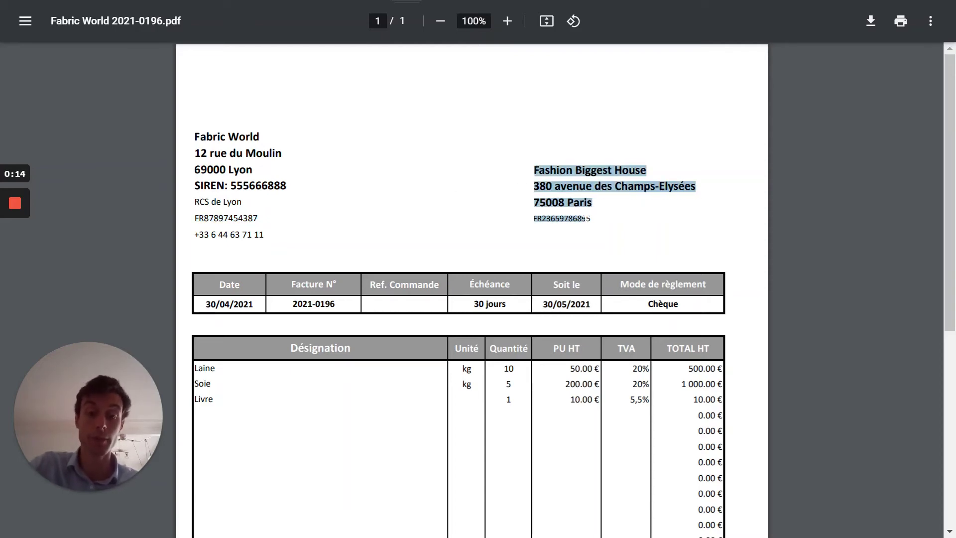
scroll(626, 228, down, 5)
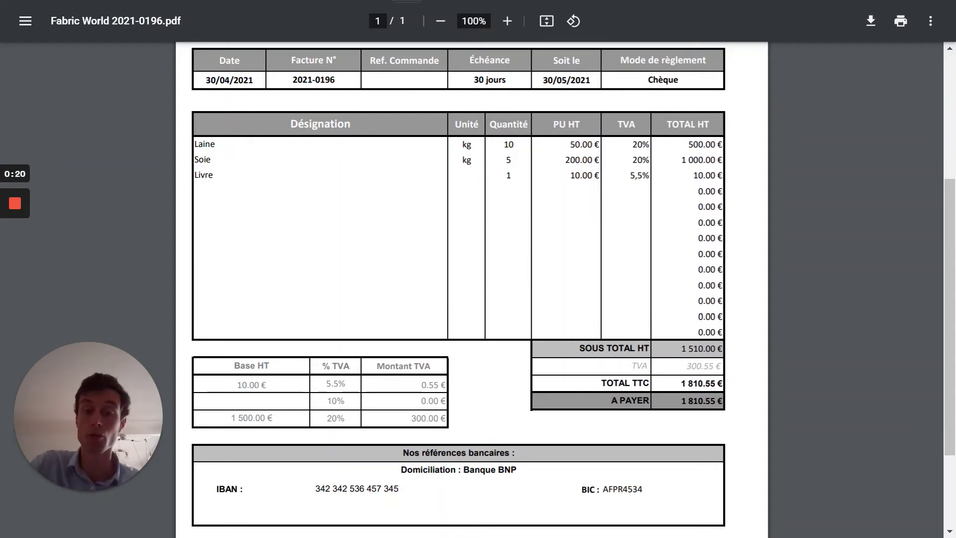
scroll(663, 188, down, 3)
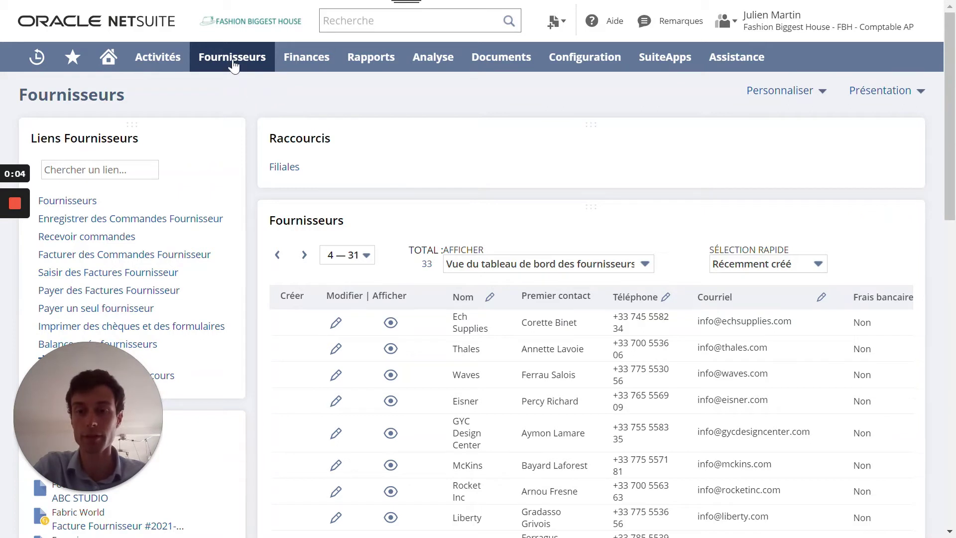
In NetSuite, start a new vendor record and set its company name to Fabric World
mouse_move(232, 69)
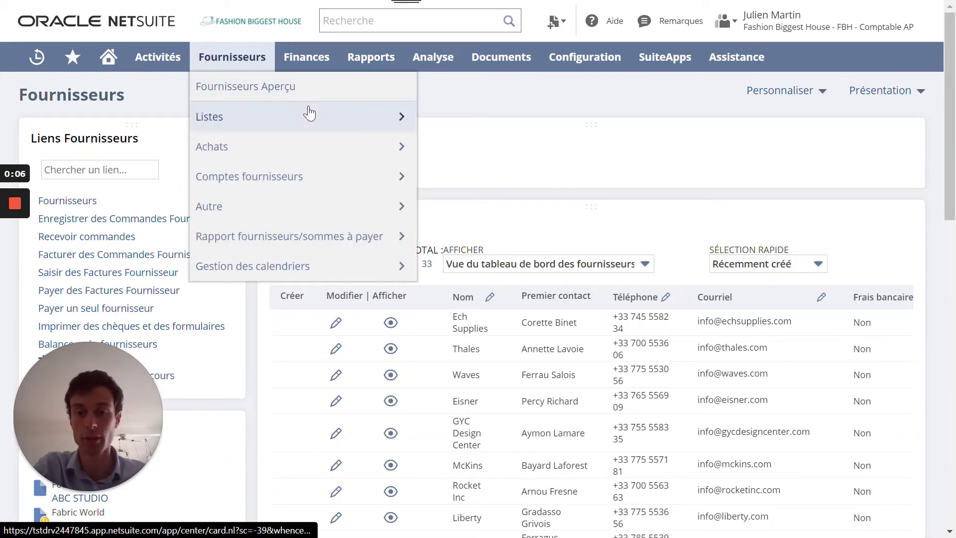
mouse_move(309, 115)
mouse_move(507, 114)
click(537, 116)
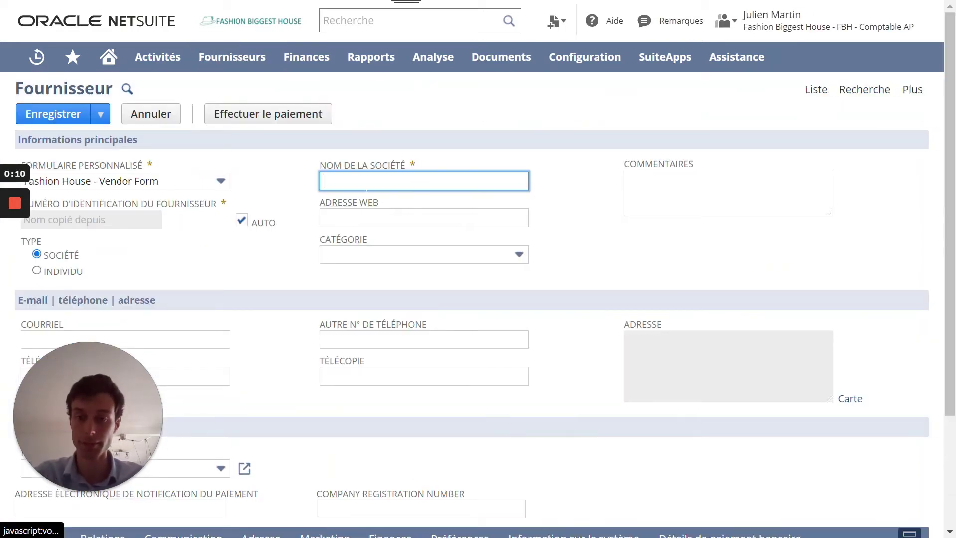
text(Fa)
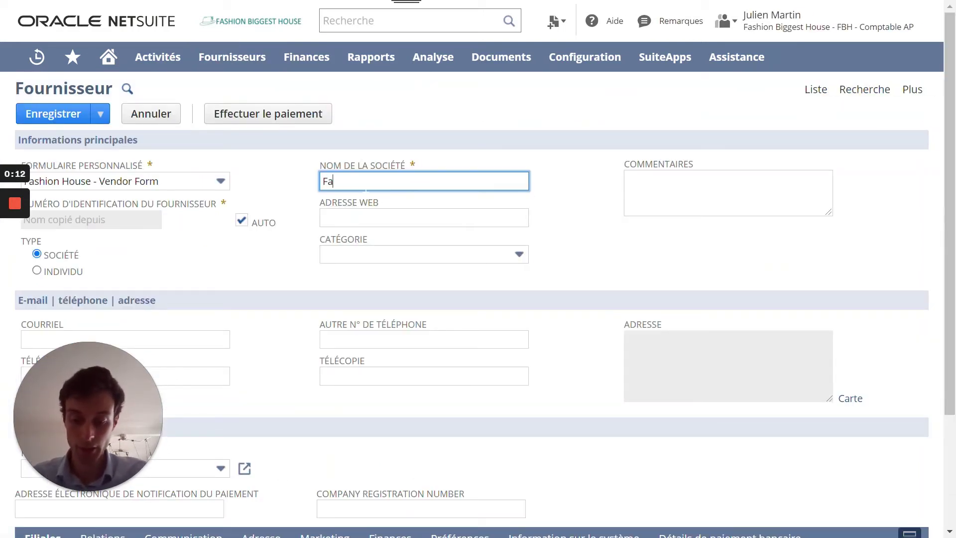
text(bric W)
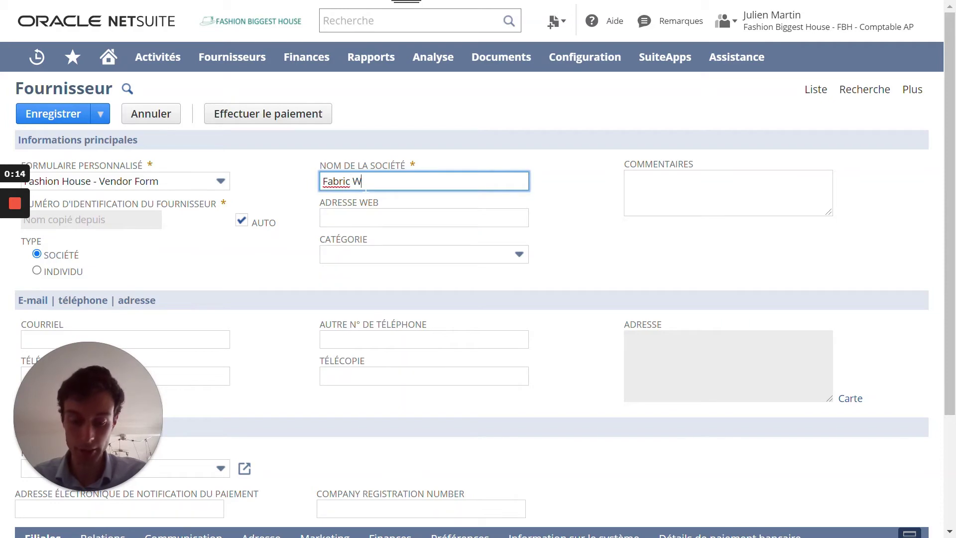
text(orld)
scroll(320, 252, down, 3)
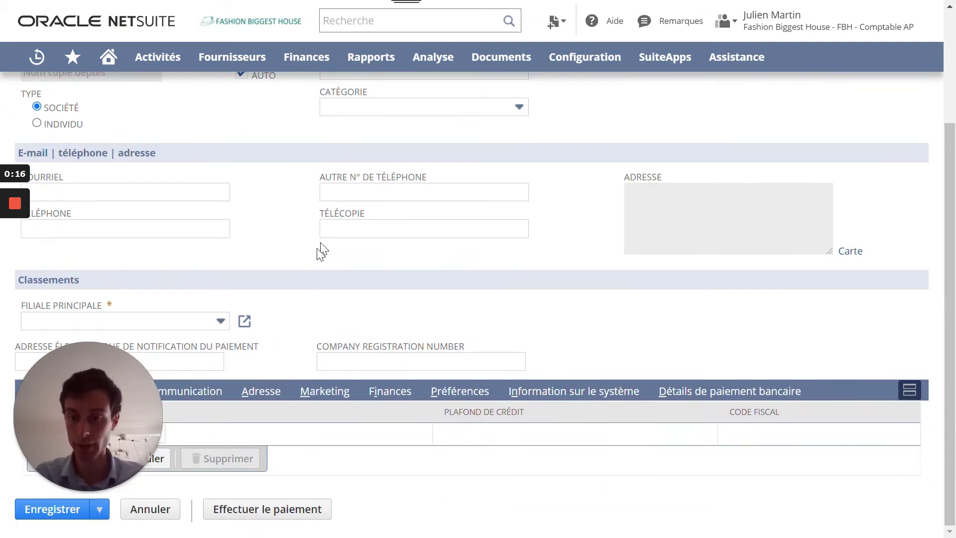
Set the vendor's primary subsidiary to FBH France Nord and assign tax code TVA:S-FR to that subsidiary line
click(213, 323)
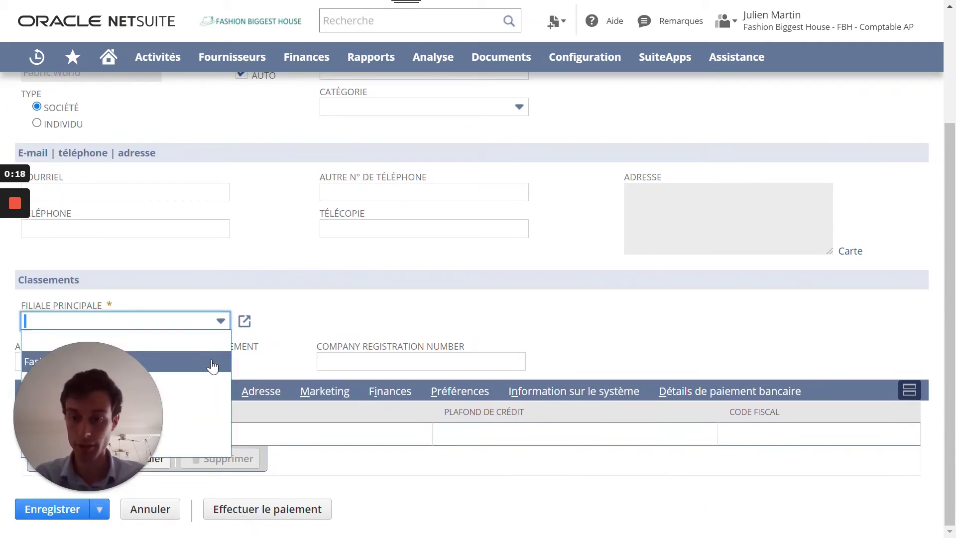
click(86, 386)
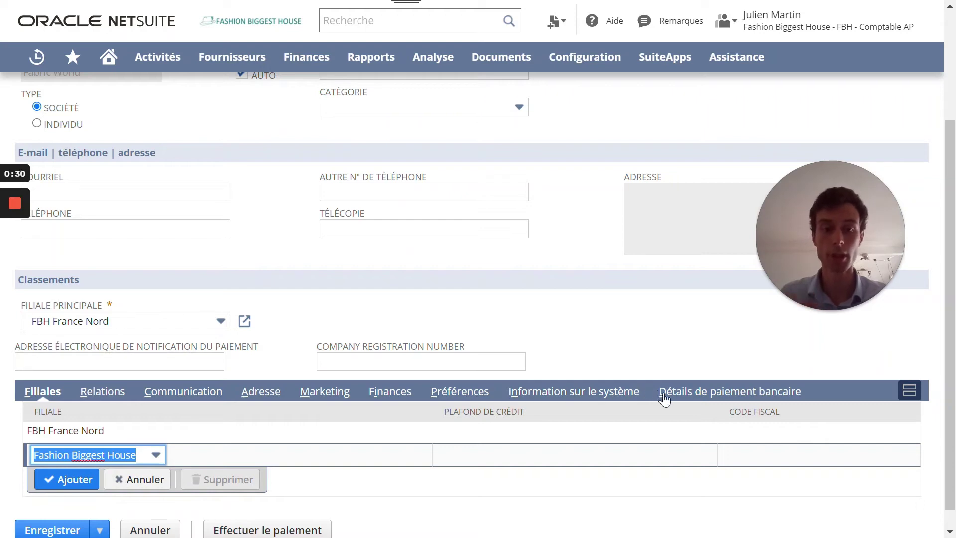
click(785, 431)
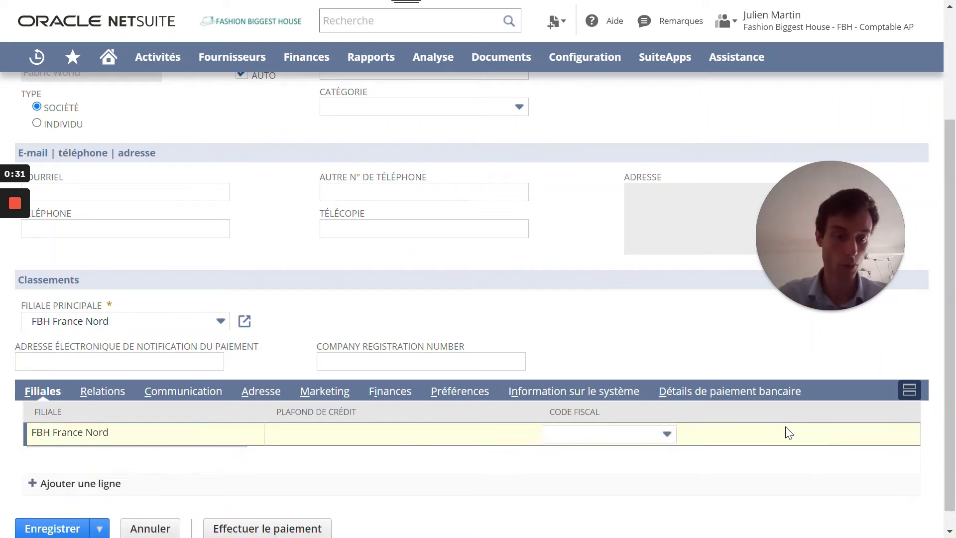
click(668, 434)
scroll(627, 336, down, 5)
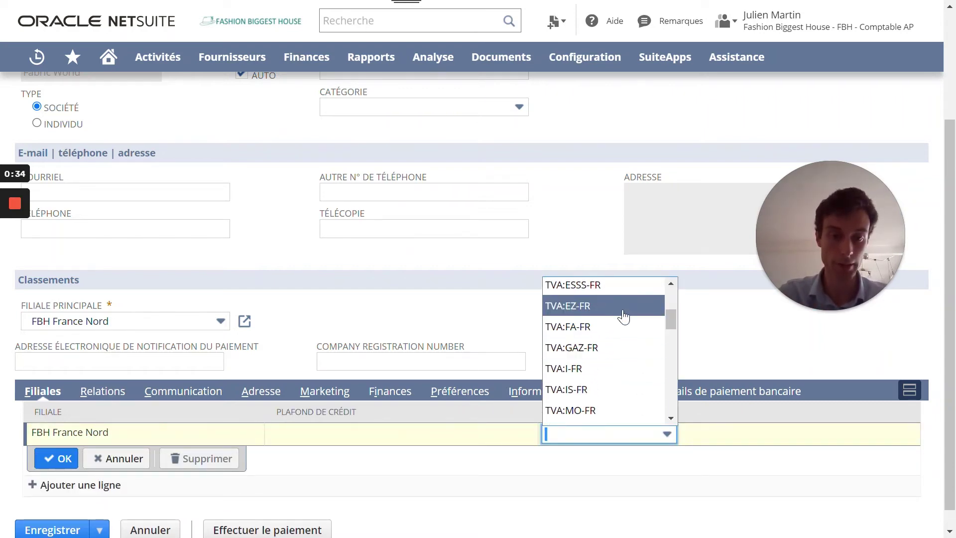
scroll(623, 318, down, 3)
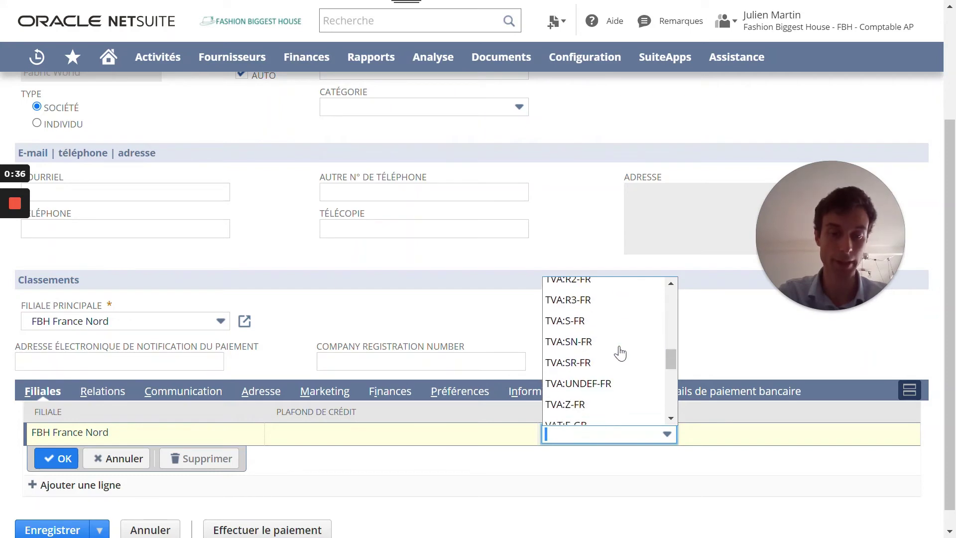
click(614, 321)
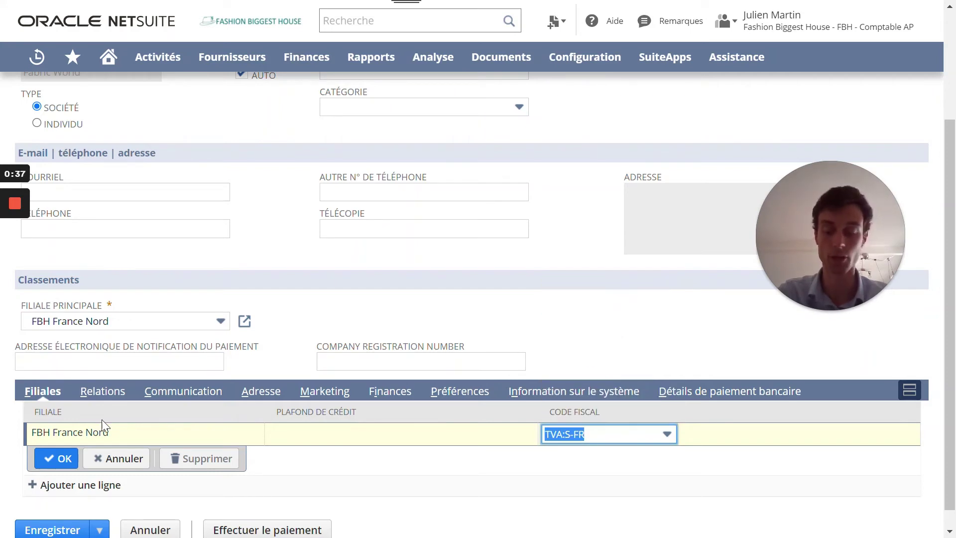
click(51, 459)
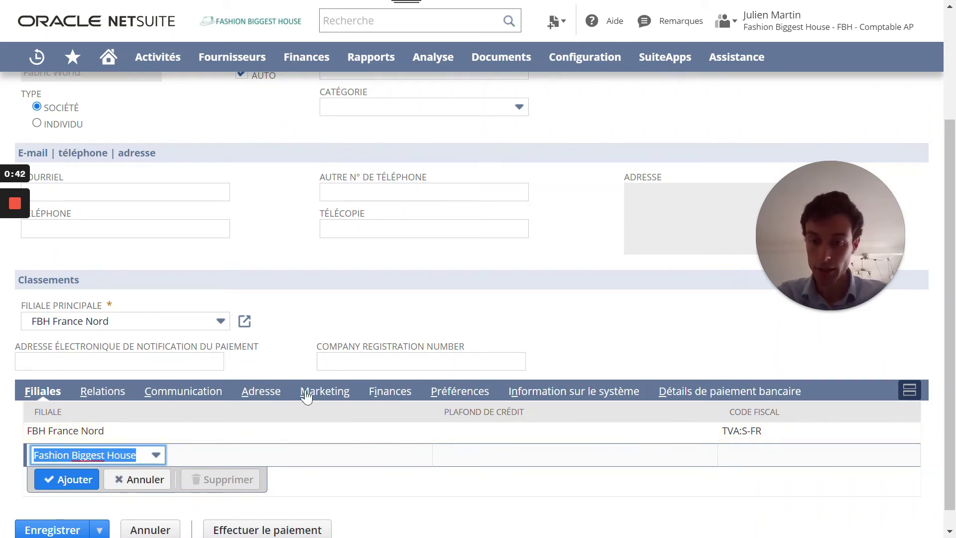
Start a new address for the vendor and enter the supplier's street address from the Fabric World invoice PDF
click(269, 393)
click(807, 438)
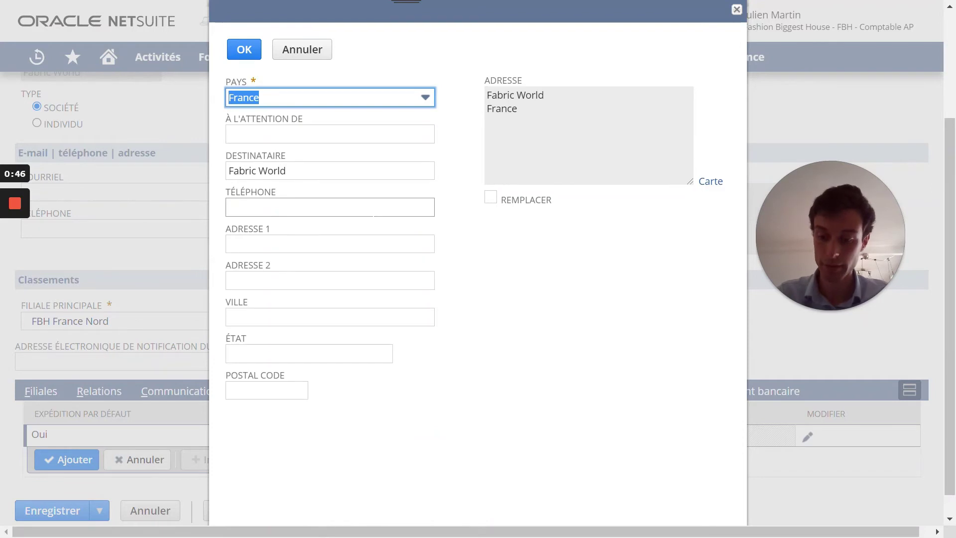
key(alt+Tab)
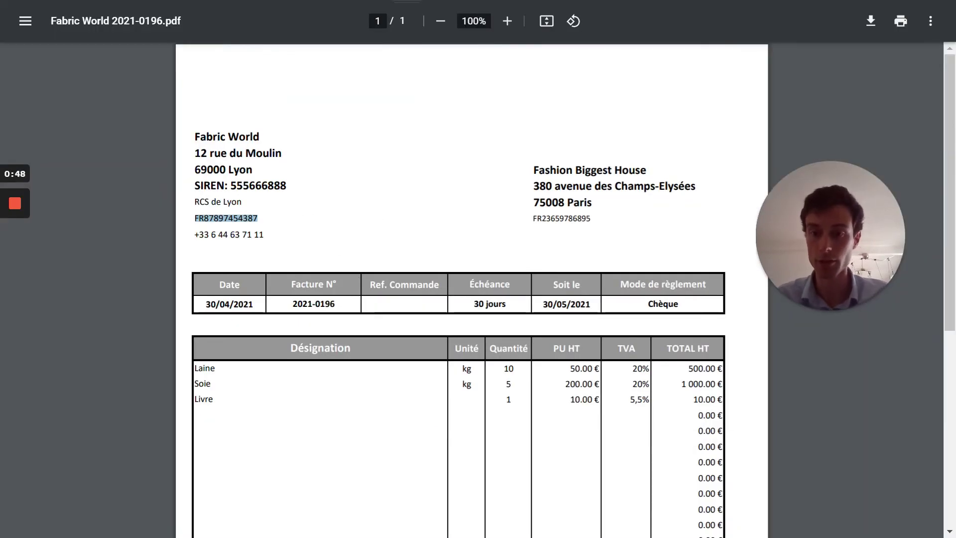
drag(282, 153, 211, 153)
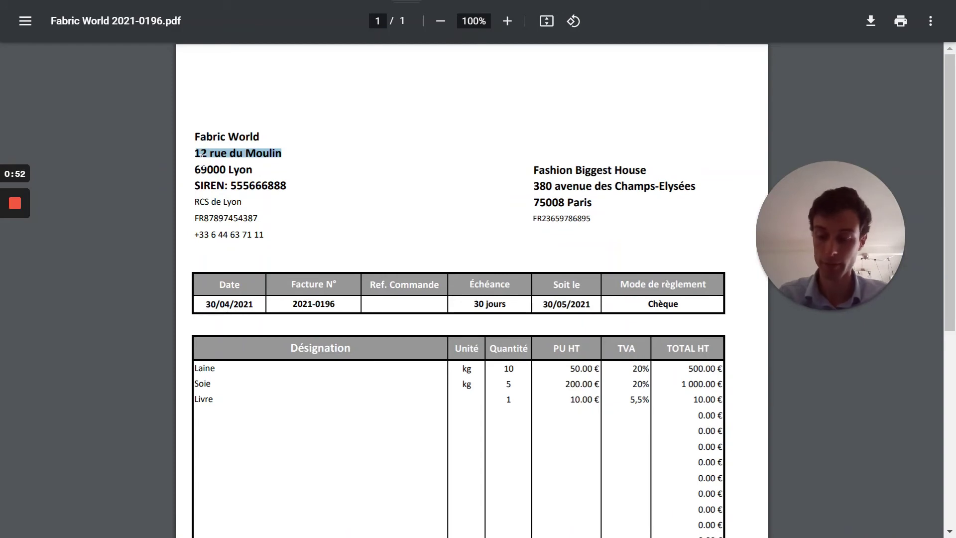
key(alt+Tab)
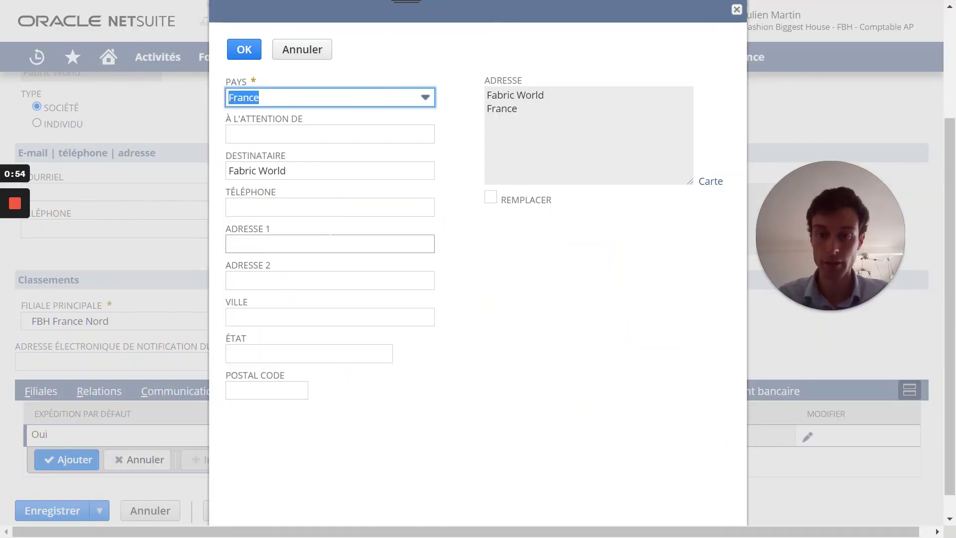
click(330, 242)
text(12 rue du Moulin)
Complete the address with the supplier's city and postal code from the invoice, and add it to the vendor record
key(alt+Tab)
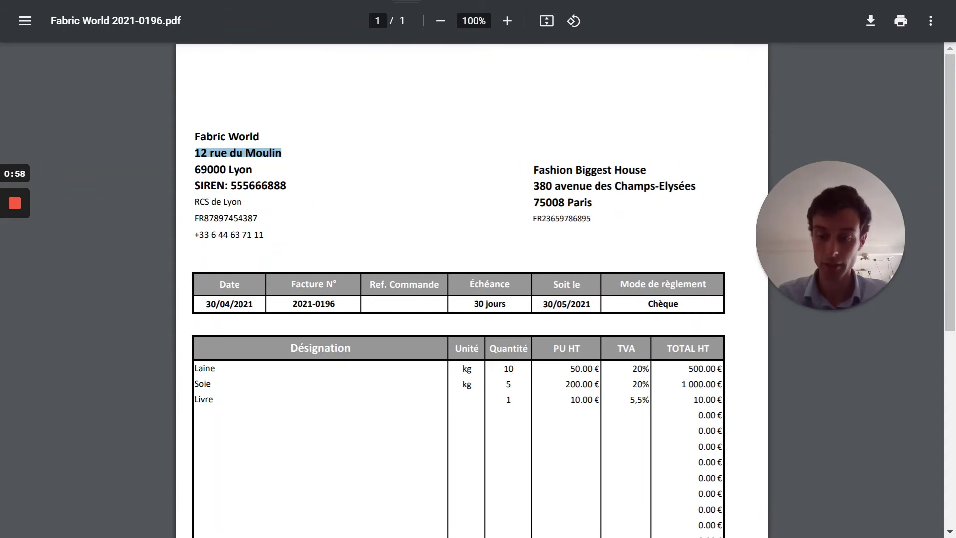
key(alt+Tab)
click(330, 316)
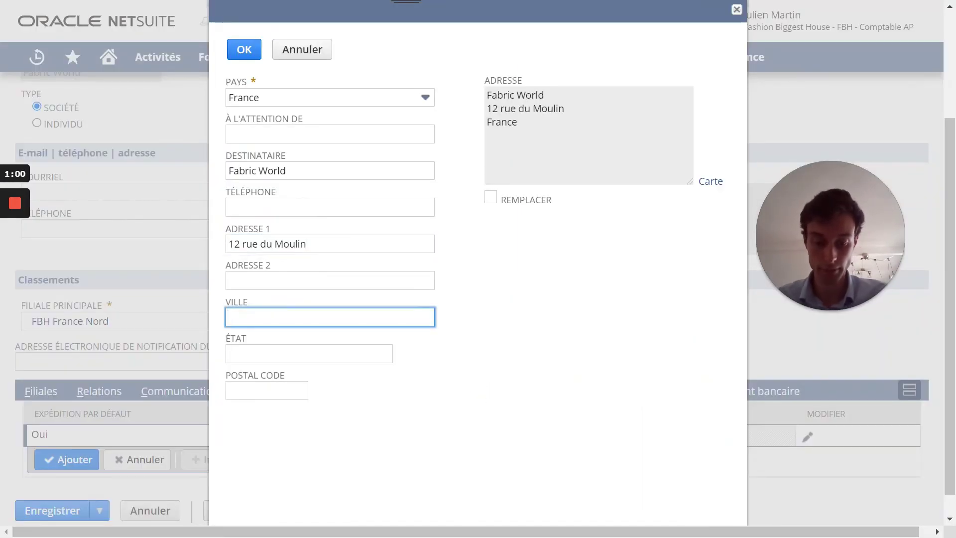
text(L)
key(Tab)
key(Tab)
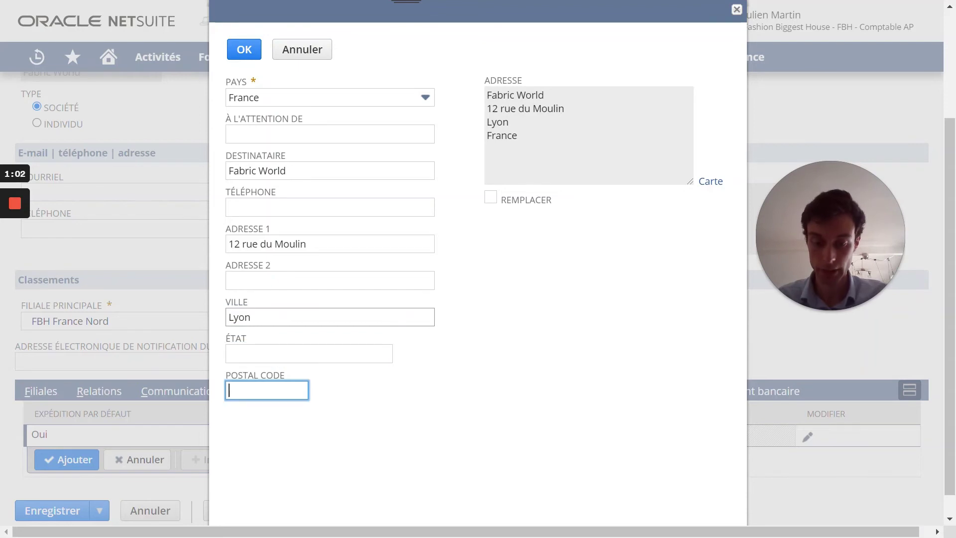
text(69000)
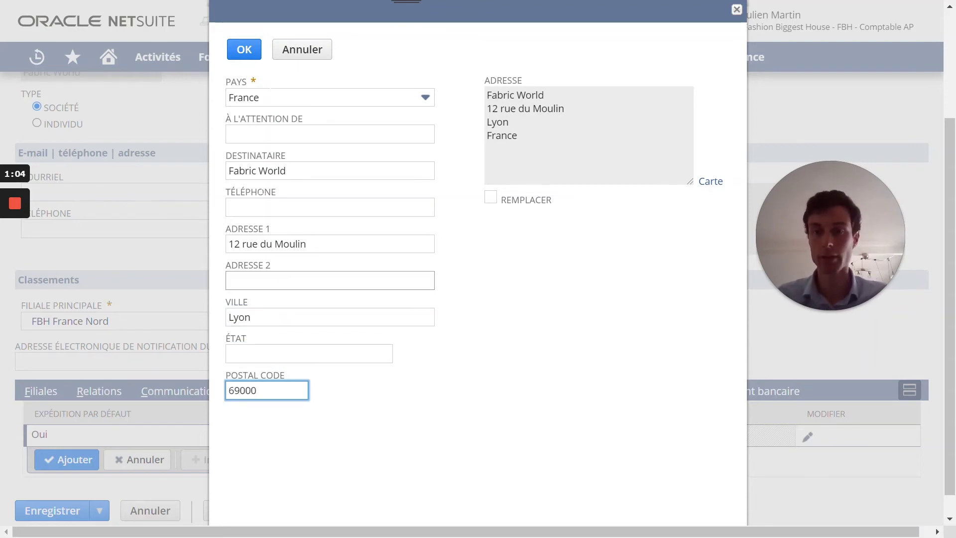
click(242, 52)
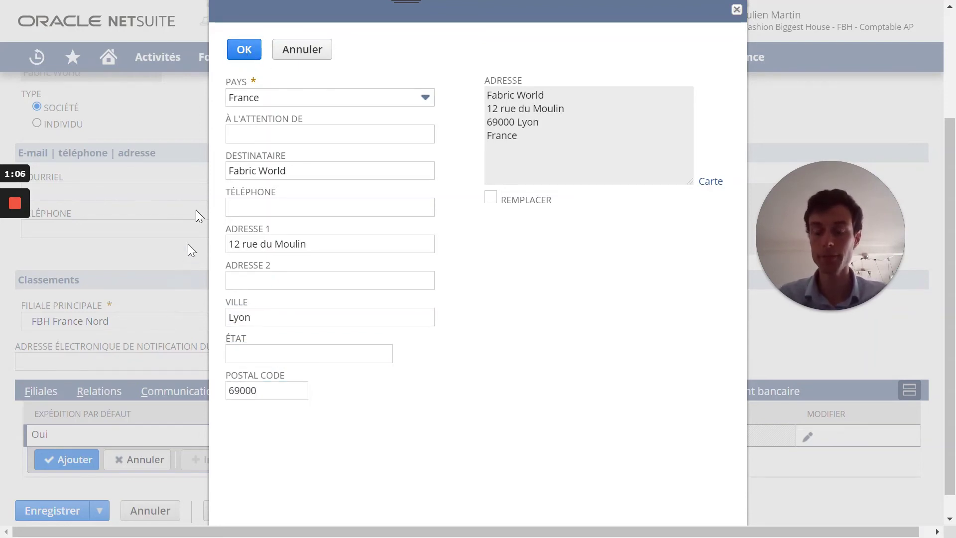
click(244, 53)
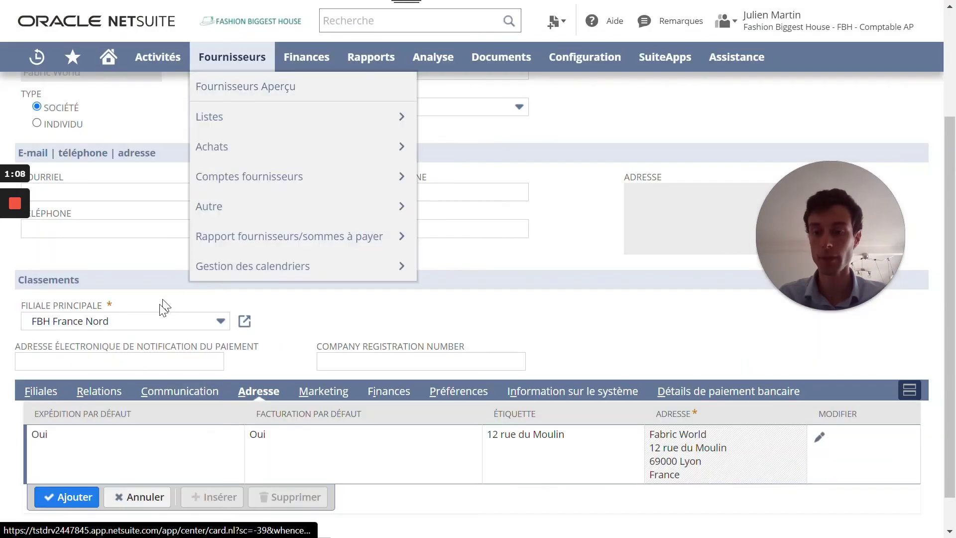
click(74, 498)
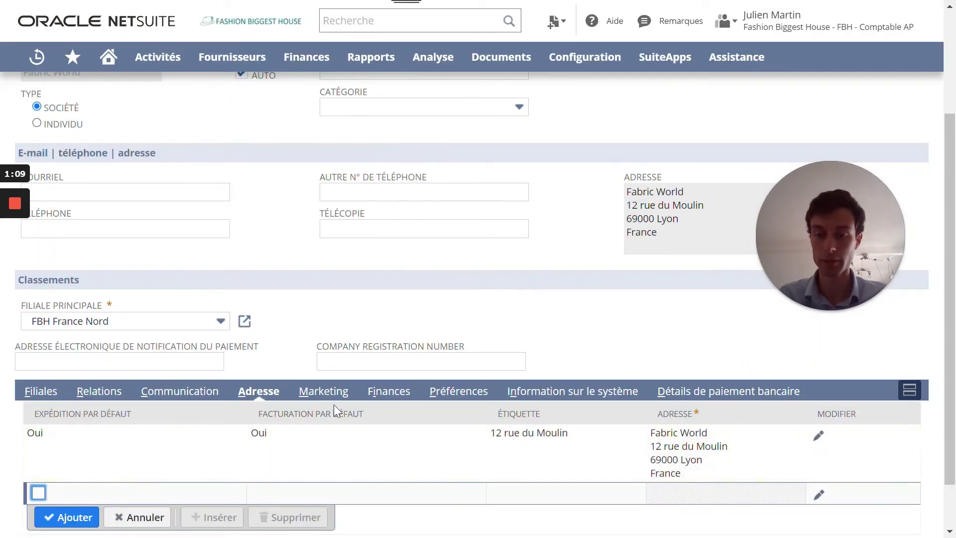
Copy the supplier's VAT number from the invoice PDF into the vendor's VAT identification number field and dismiss the validation alert
click(388, 391)
scroll(395, 406, down, 2)
scroll(395, 410, down, 3)
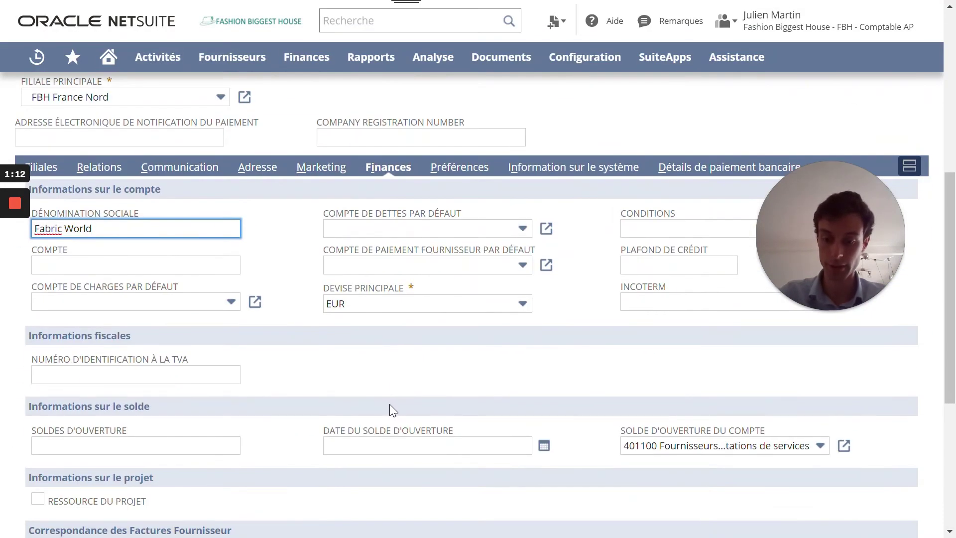
key(alt+Tab)
drag(264, 219, 194, 218)
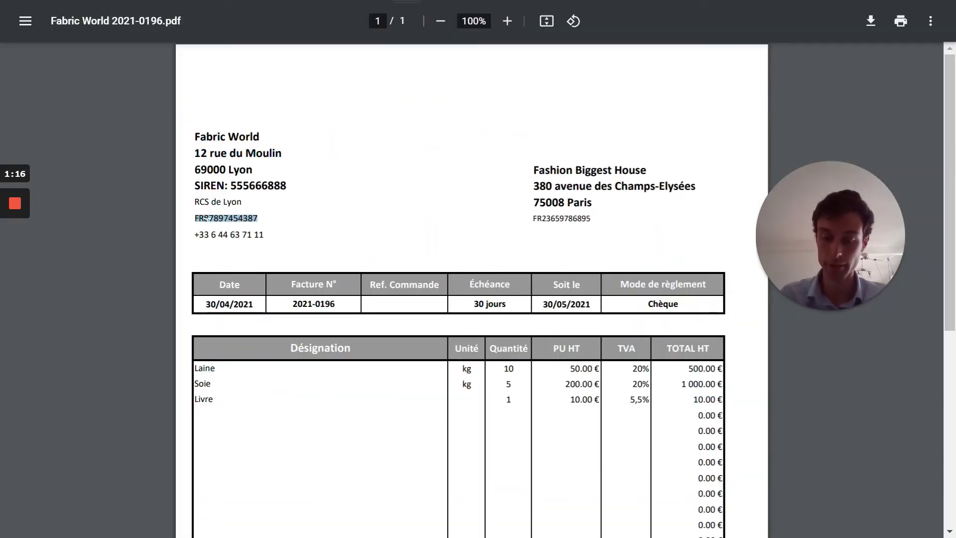
key(ctrl+c)
key(alt+Tab)
click(134, 374)
key(ctrl+v)
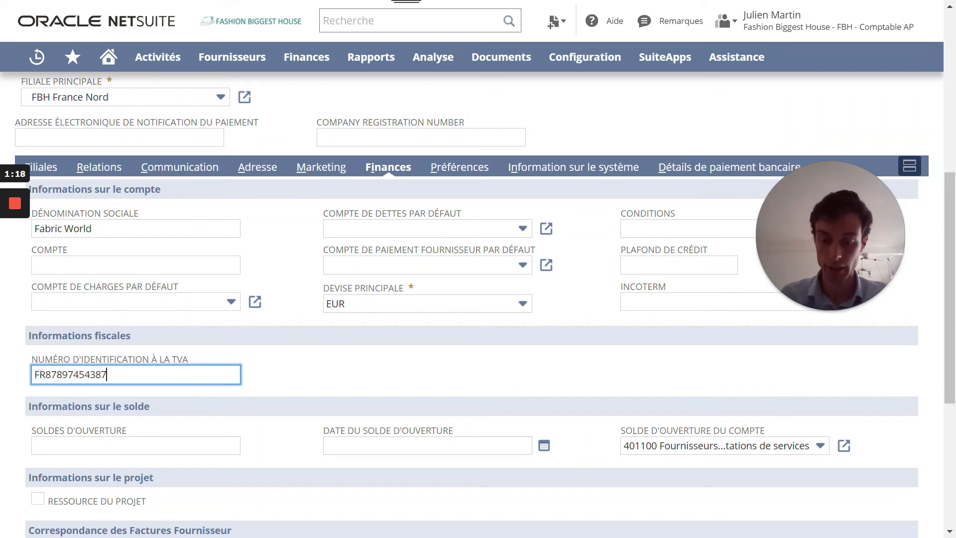
click(341, 384)
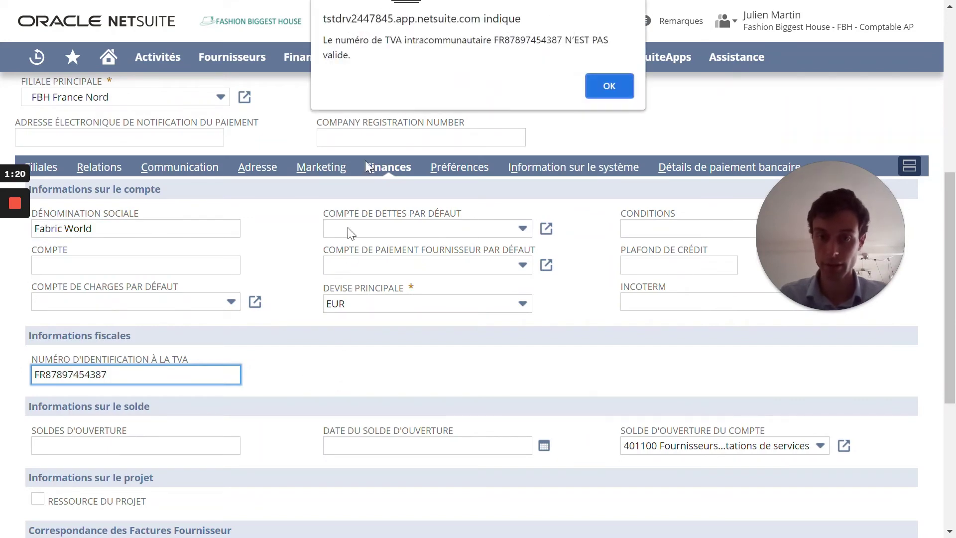
click(609, 86)
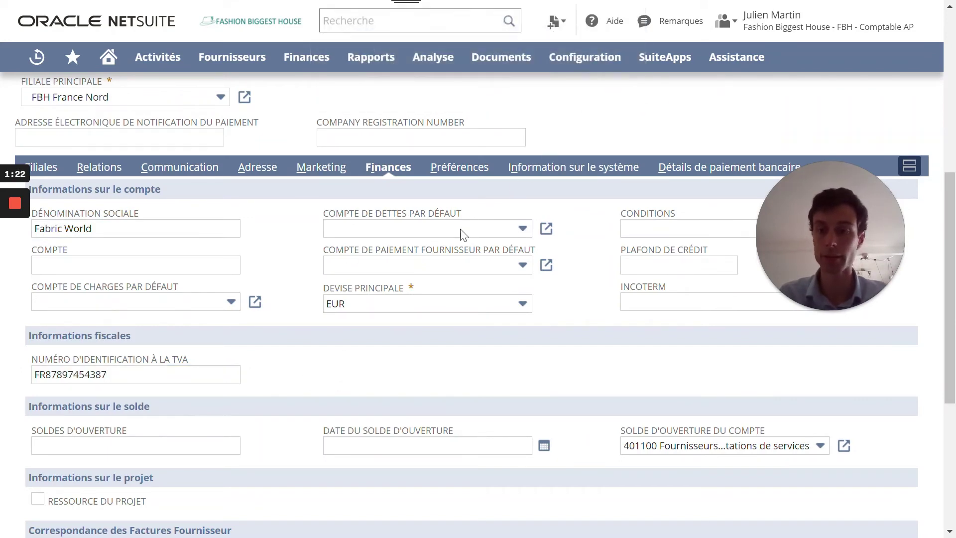
Save the Fabric World vendor record and review its main information, address and subsidiary
scroll(339, 325, down, 3)
scroll(340, 326, up, 10)
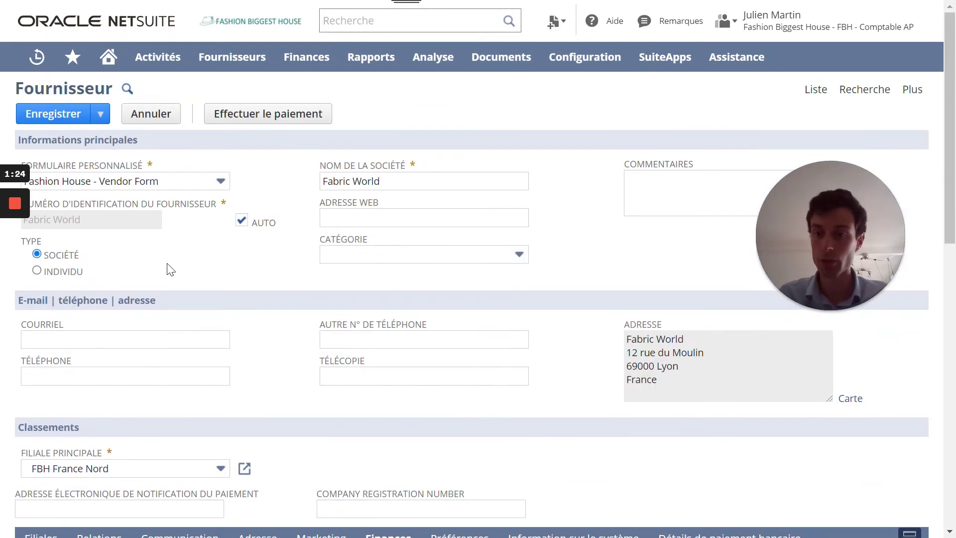
click(51, 115)
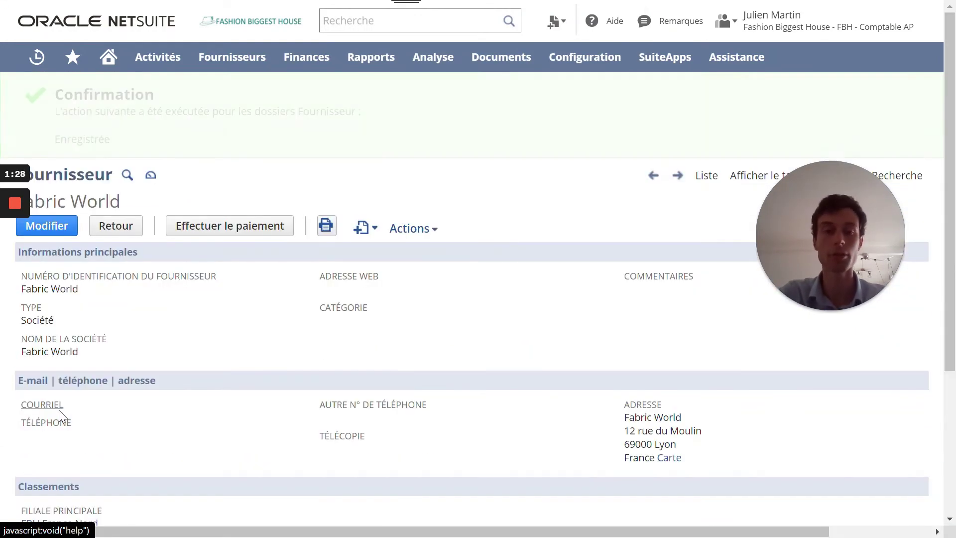
scroll(239, 351, down, 2)
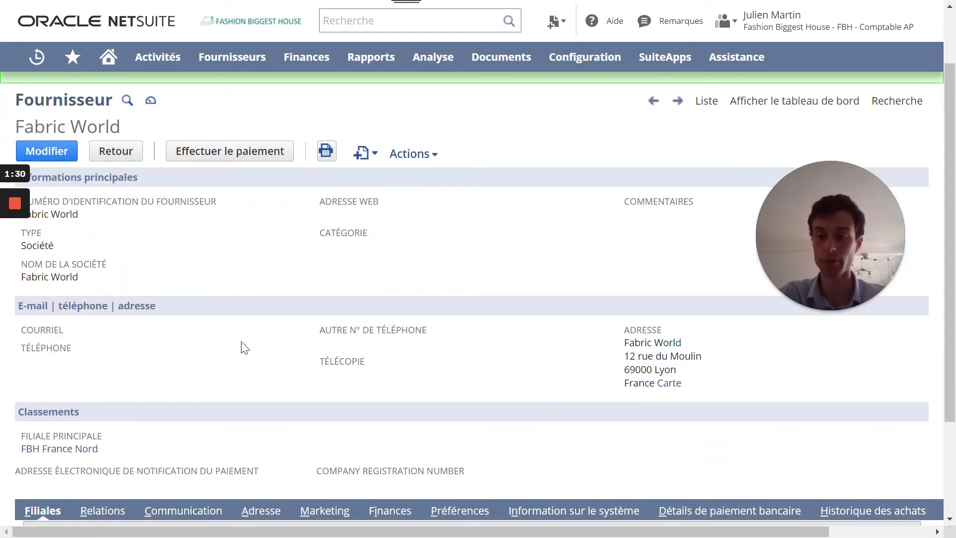
scroll(246, 347, up, 2)
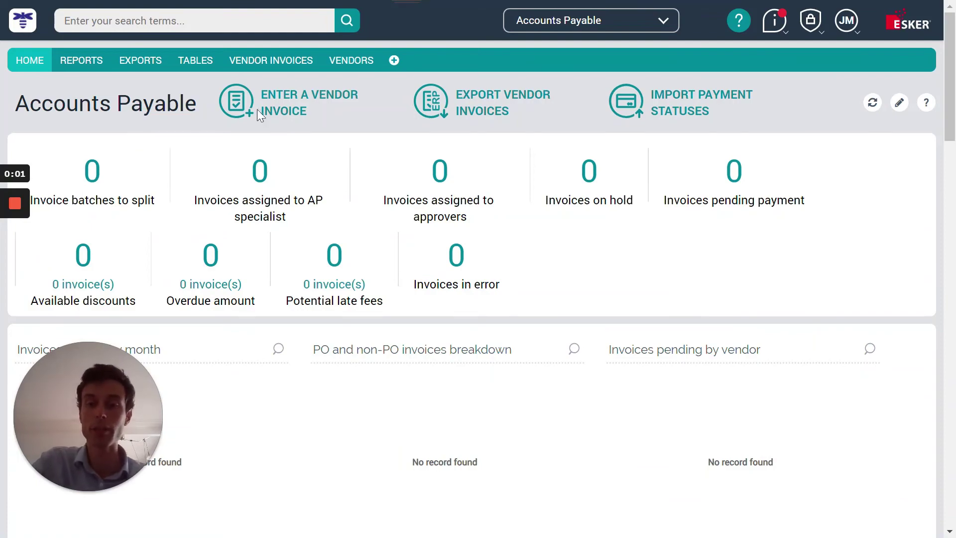
In Esker, start a new vendor invoice and upload Fabric World 2021-0196.pdf as the document to process
click(316, 202)
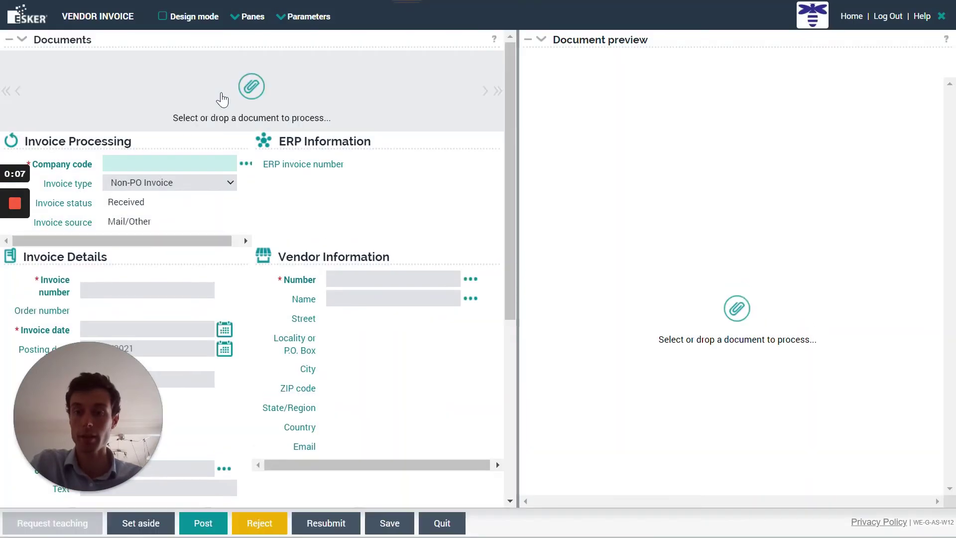
click(251, 87)
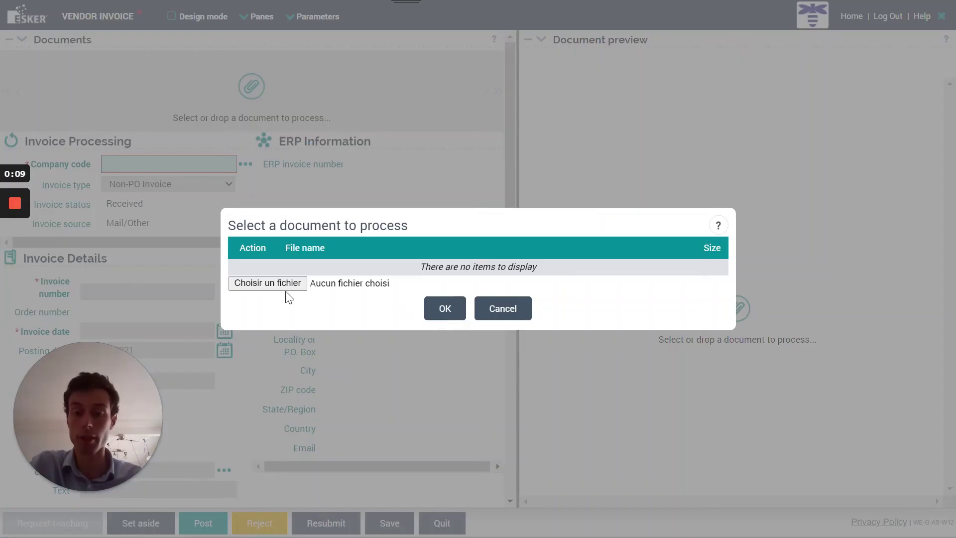
click(297, 282)
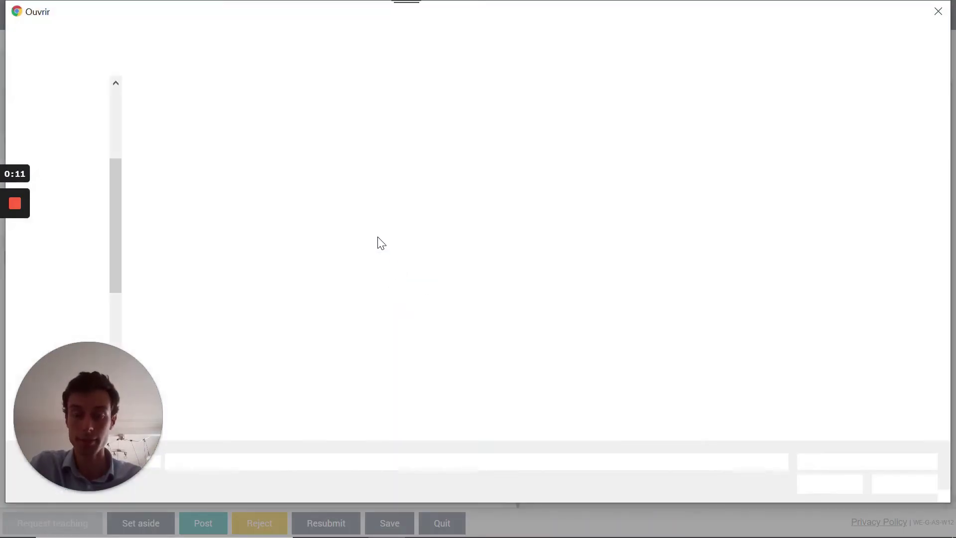
double_click(239, 123)
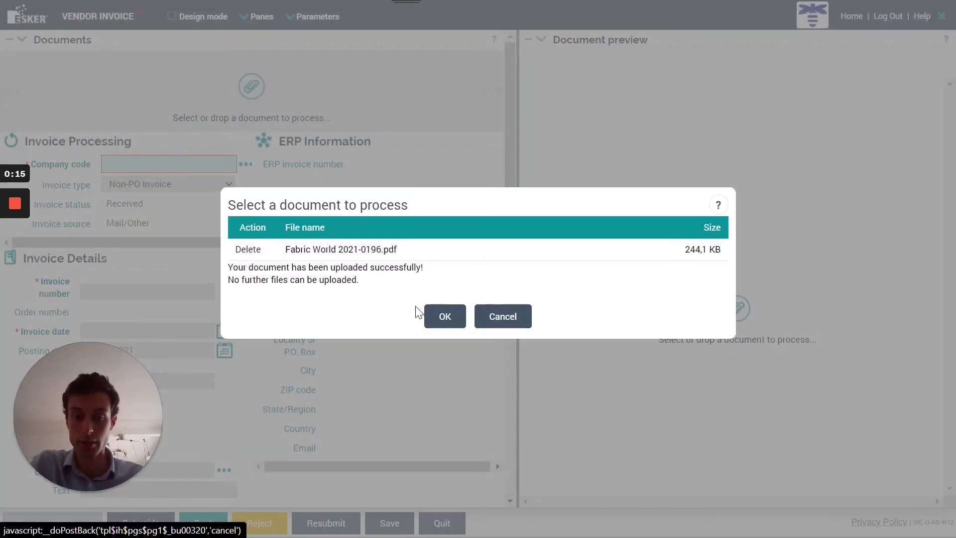
click(426, 314)
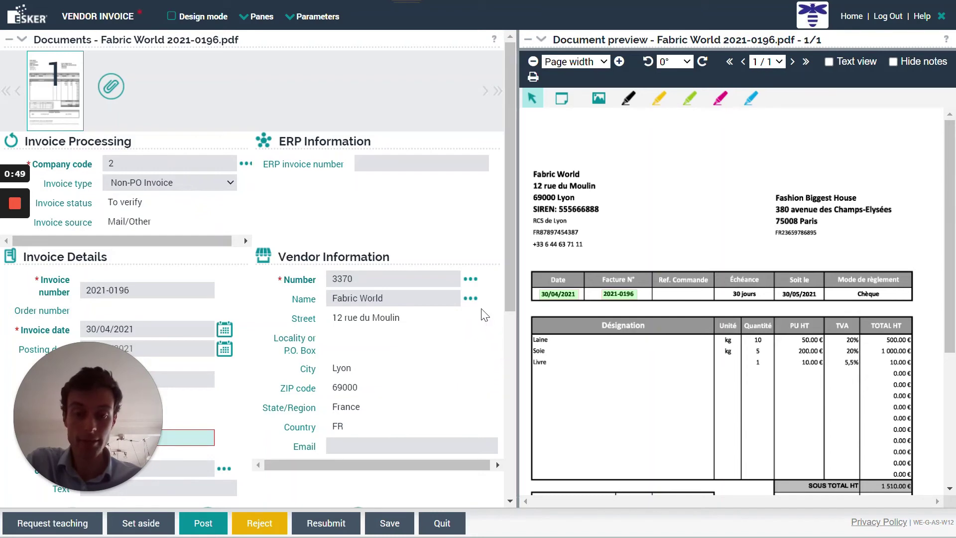
Search vendor names for "fabric", close the lookup, and examine the invoice's amounts and line items
click(470, 297)
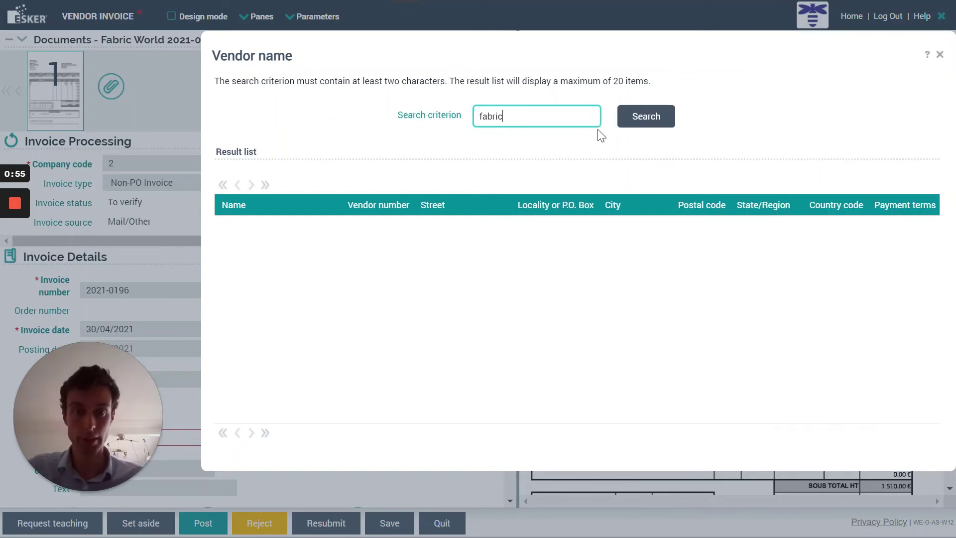
click(641, 123)
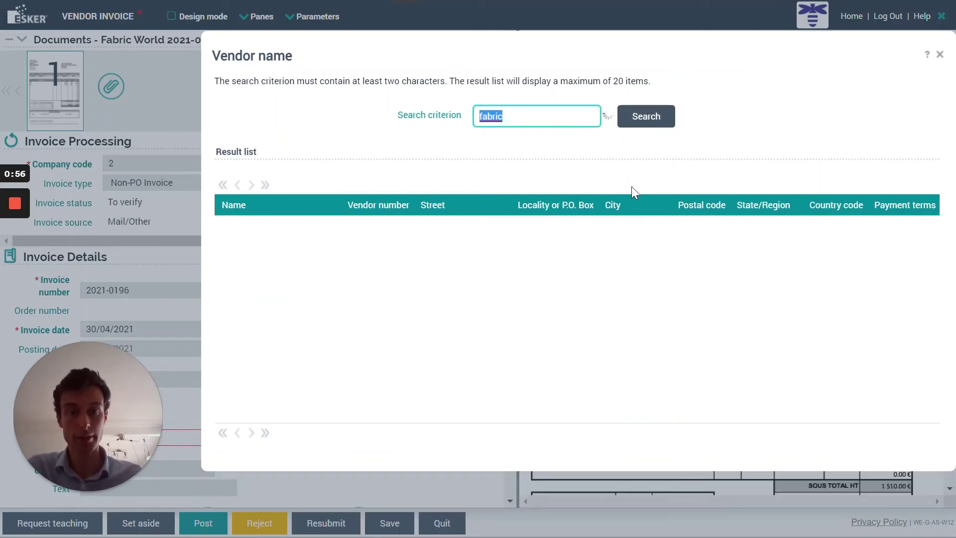
click(939, 54)
scroll(432, 312, down, 6)
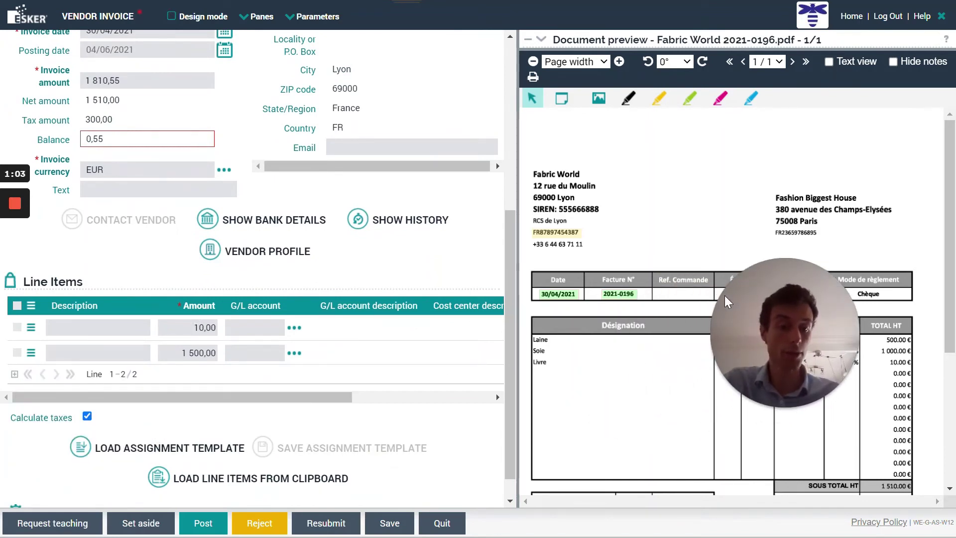
Assign G/L account 601700 [816] to the 10,00 line item and 601000 [495] to the 1 500,00 line item
mouse_move(755, 294)
drag(754, 289, 770, 305)
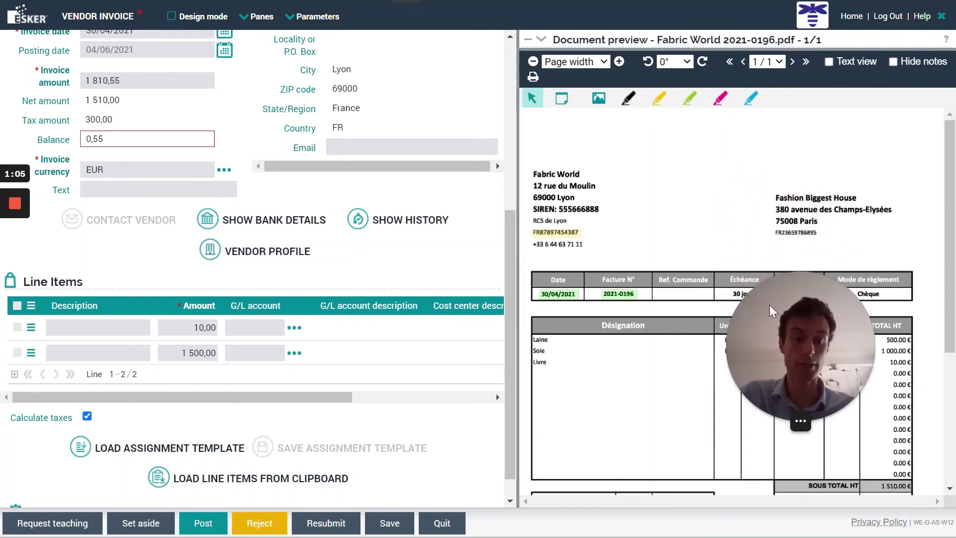
click(294, 327)
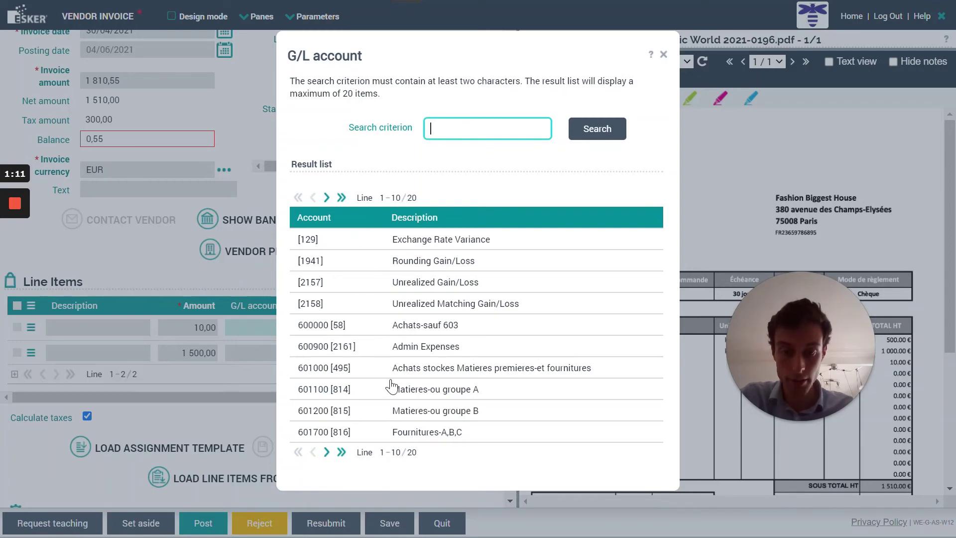
click(405, 437)
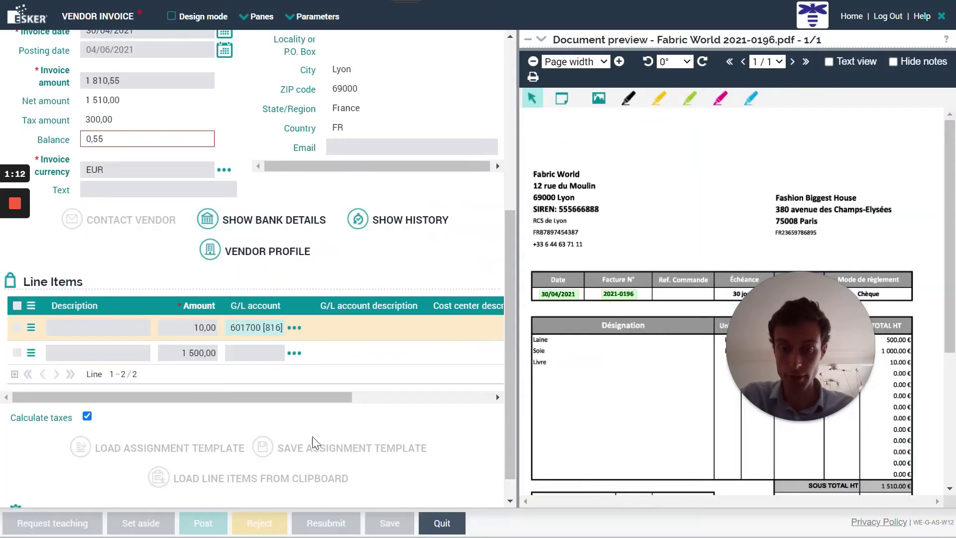
click(294, 353)
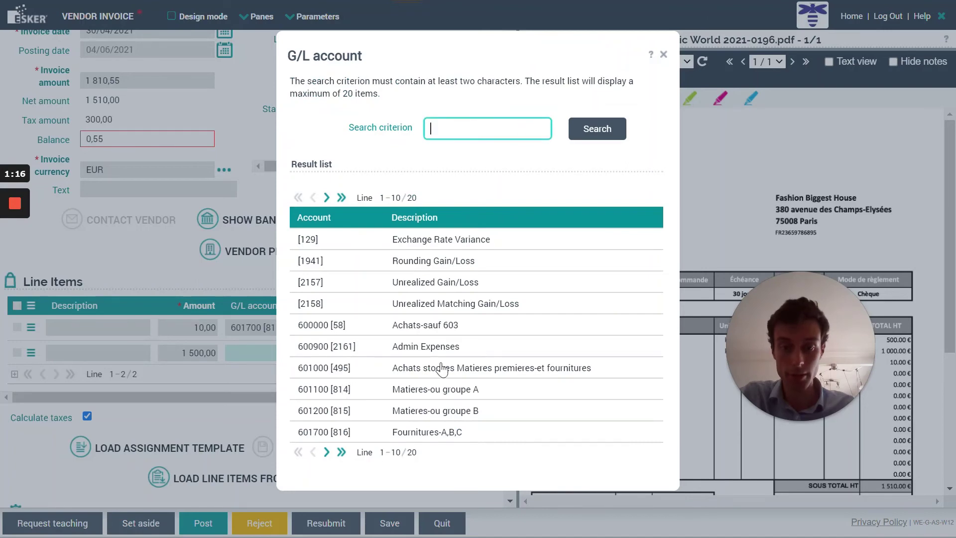
click(537, 375)
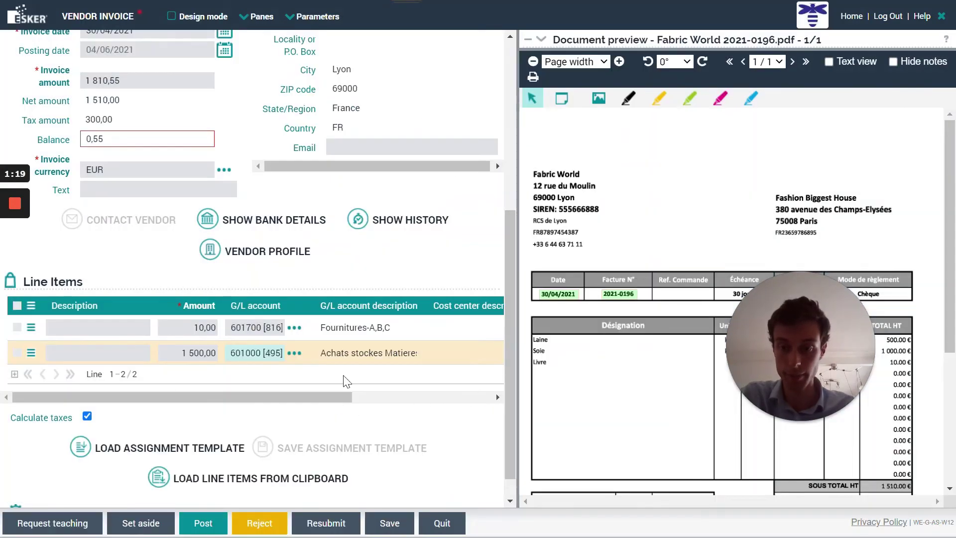
Set the analytical dimensions of the 10,00 line to department Administration and location Paris
drag(319, 392, 464, 389)
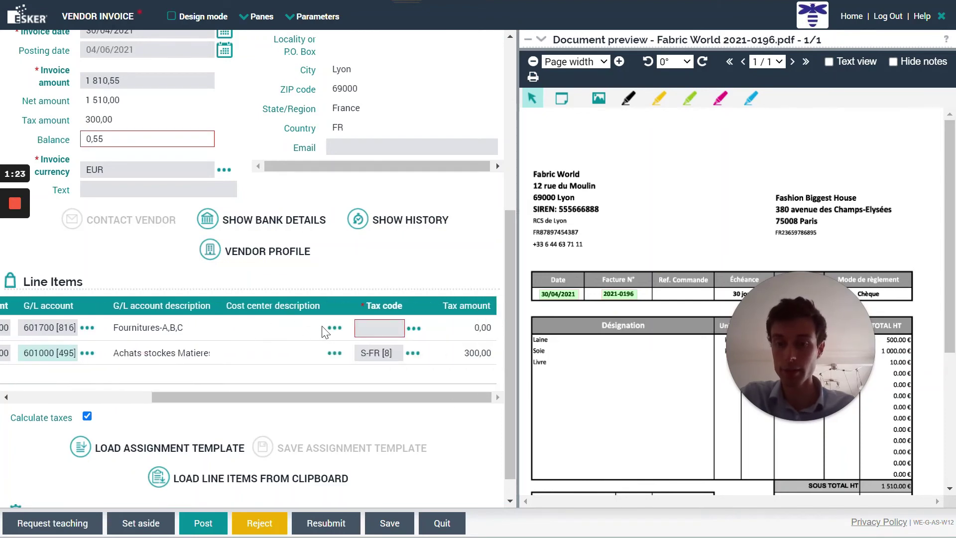
click(335, 328)
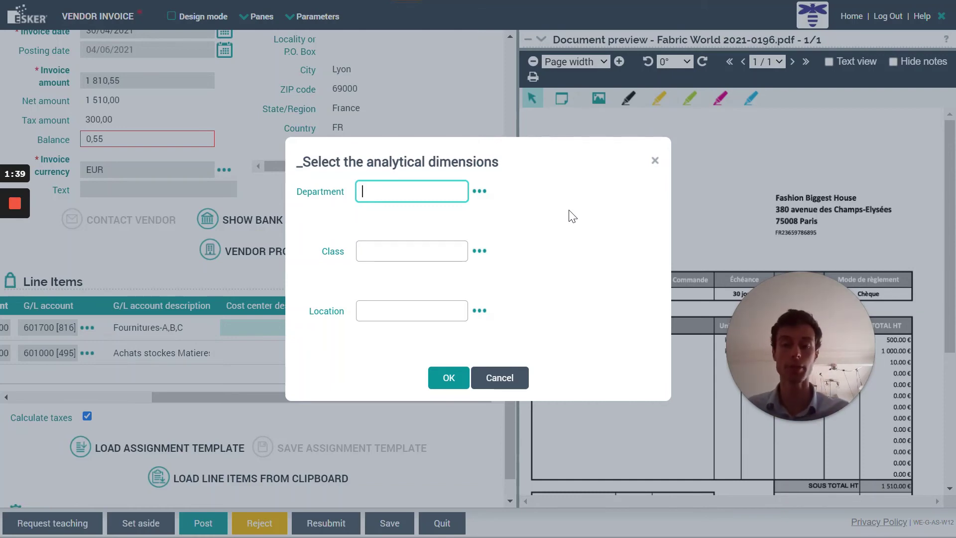
click(481, 192)
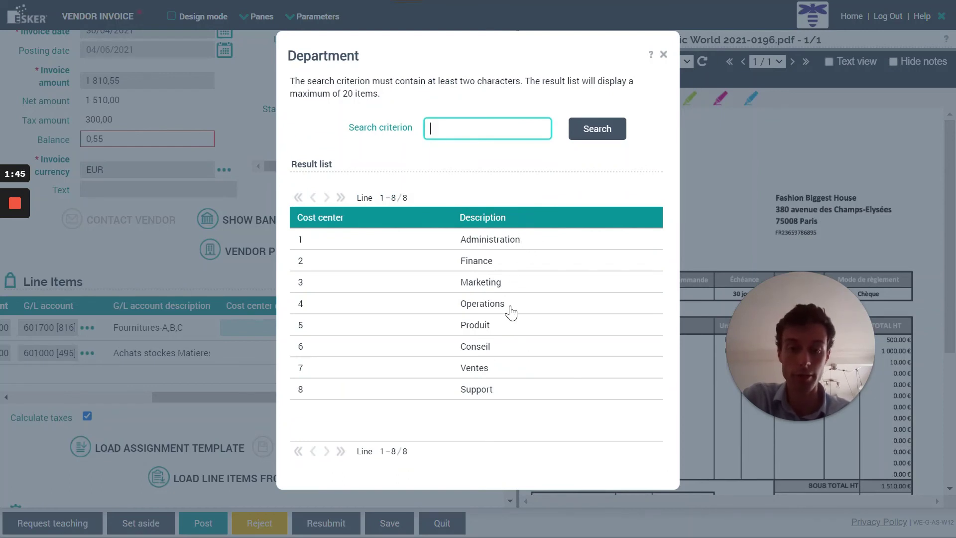
click(498, 242)
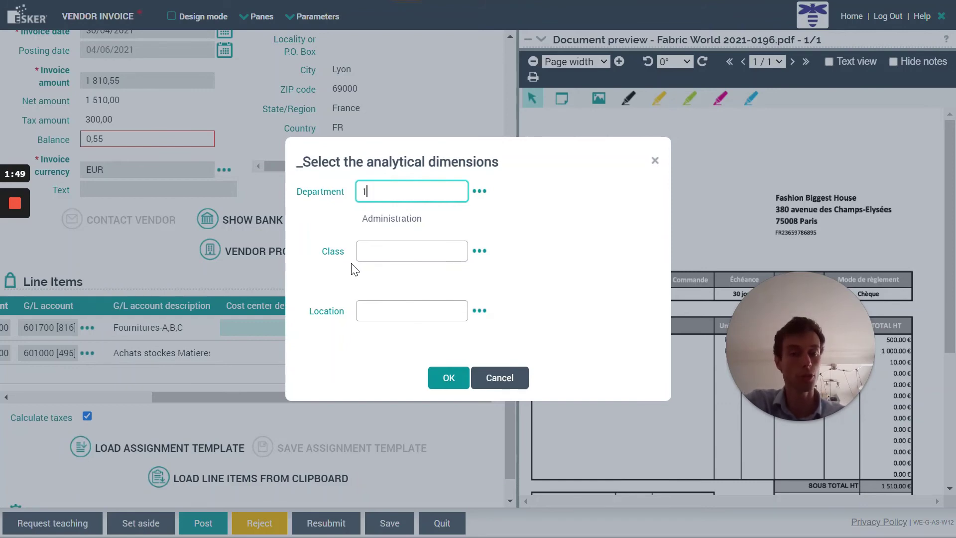
click(480, 311)
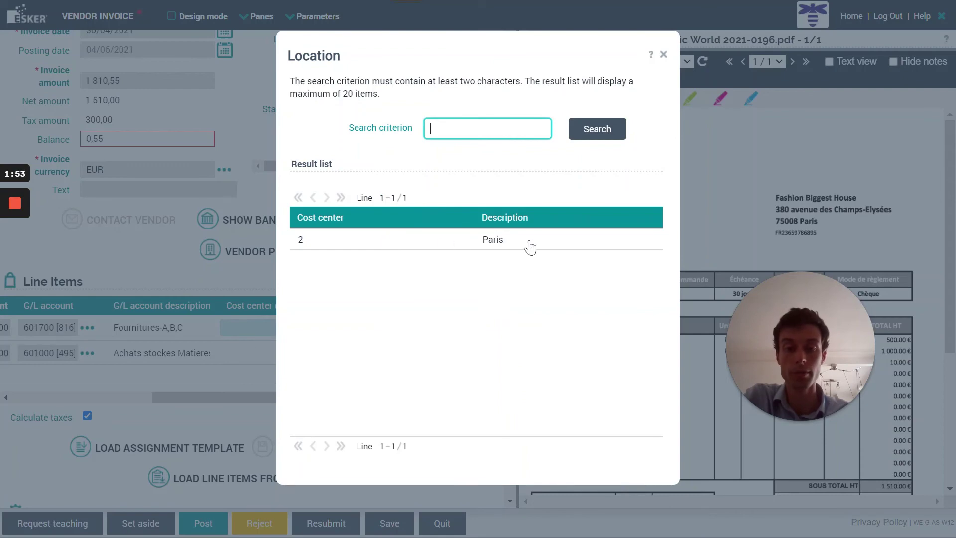
click(524, 242)
click(463, 372)
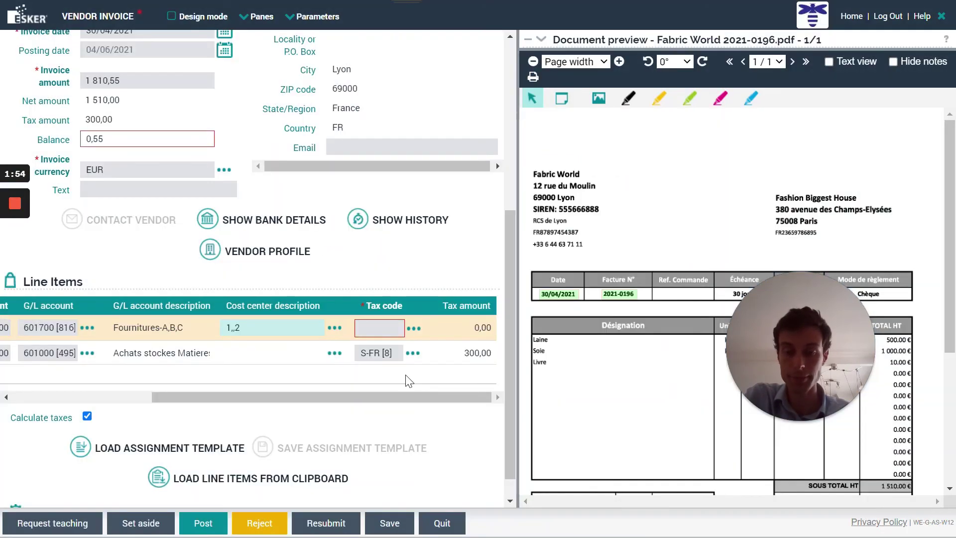
Set the analytical dimensions of the 1 500,00 line to department Operations, leaving class and location empty
click(334, 352)
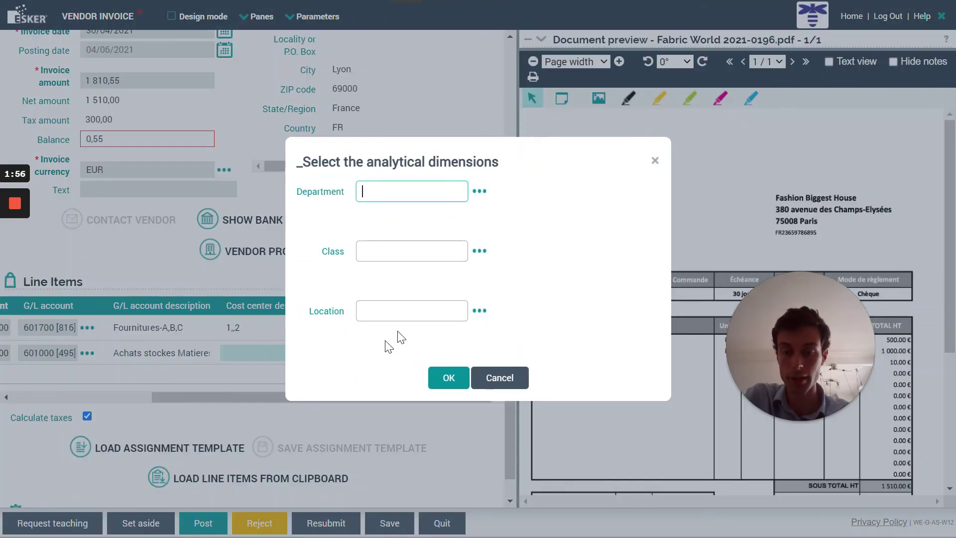
click(480, 195)
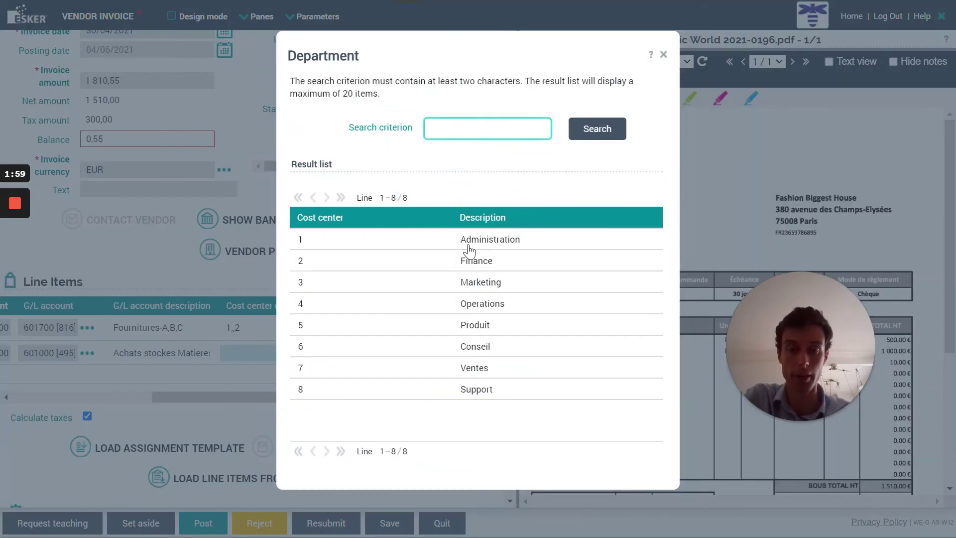
click(482, 305)
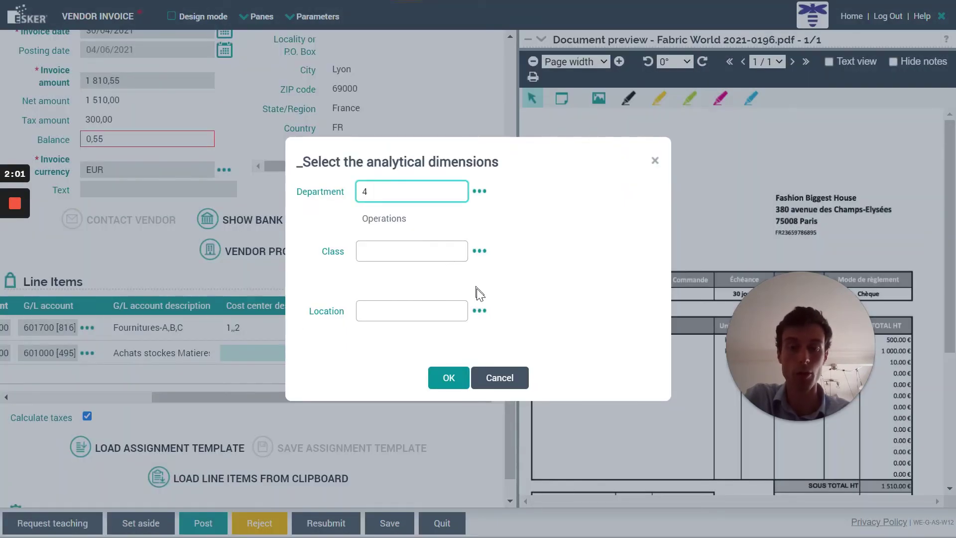
click(457, 378)
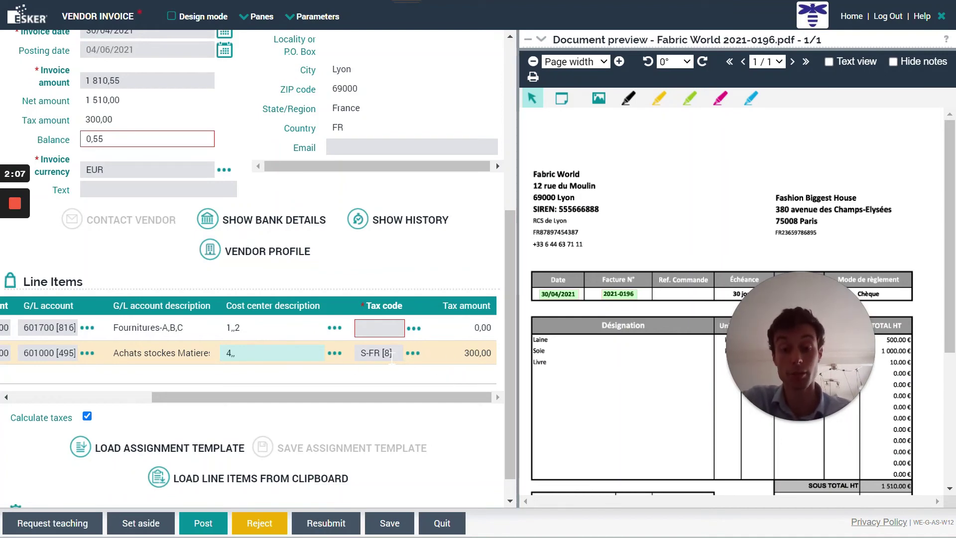
Search tax codes for "R3-fr", assign R3-FR [471] to the 10,00 line, and check the invoice amounts against the PDF totals
click(412, 328)
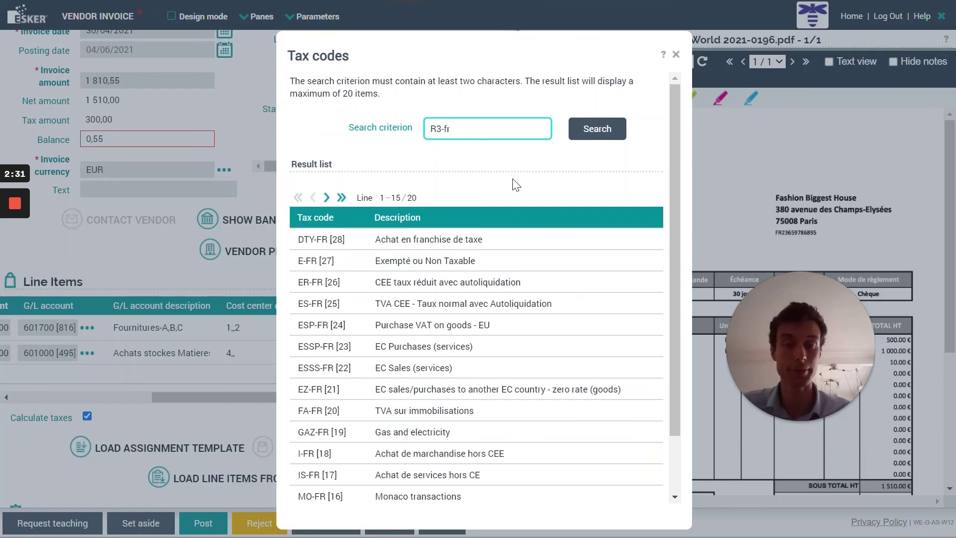
click(594, 128)
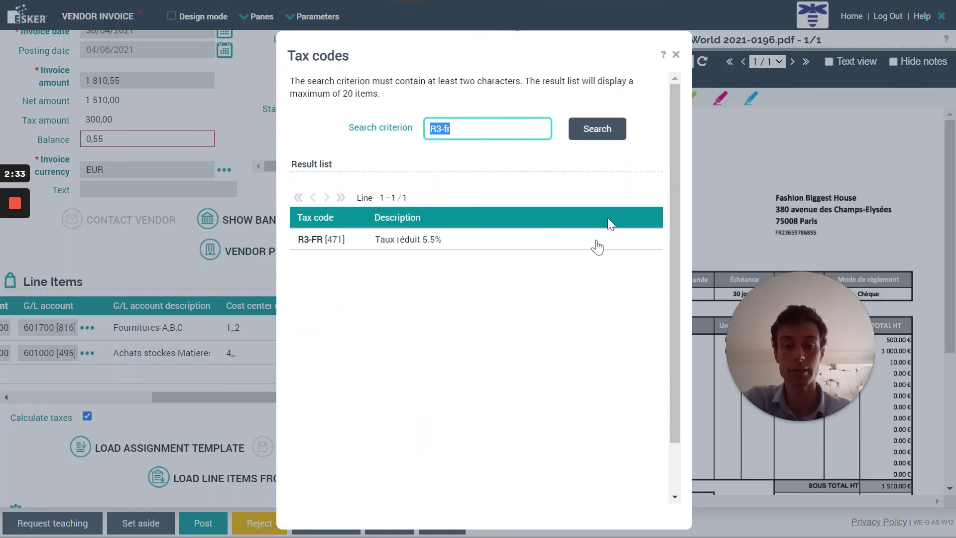
click(324, 243)
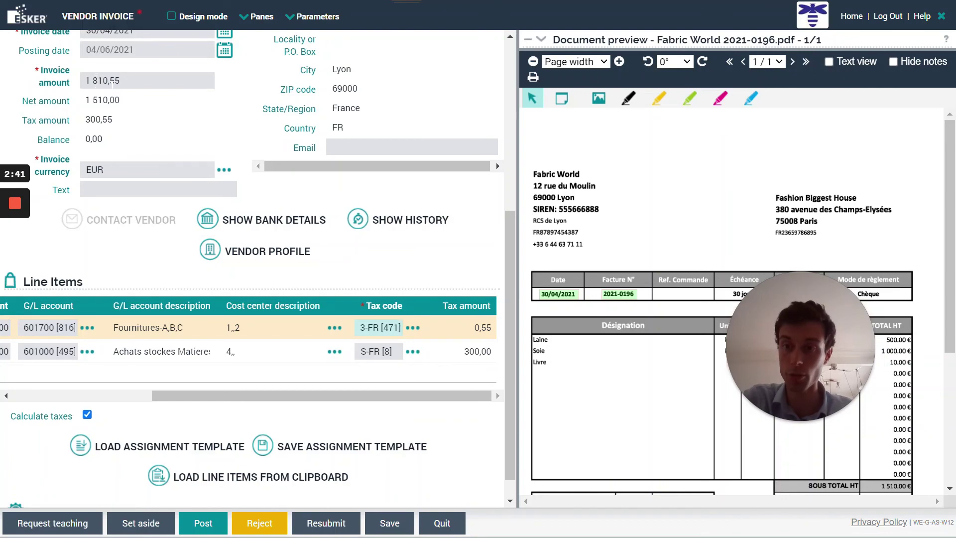
scroll(805, 181, down, 5)
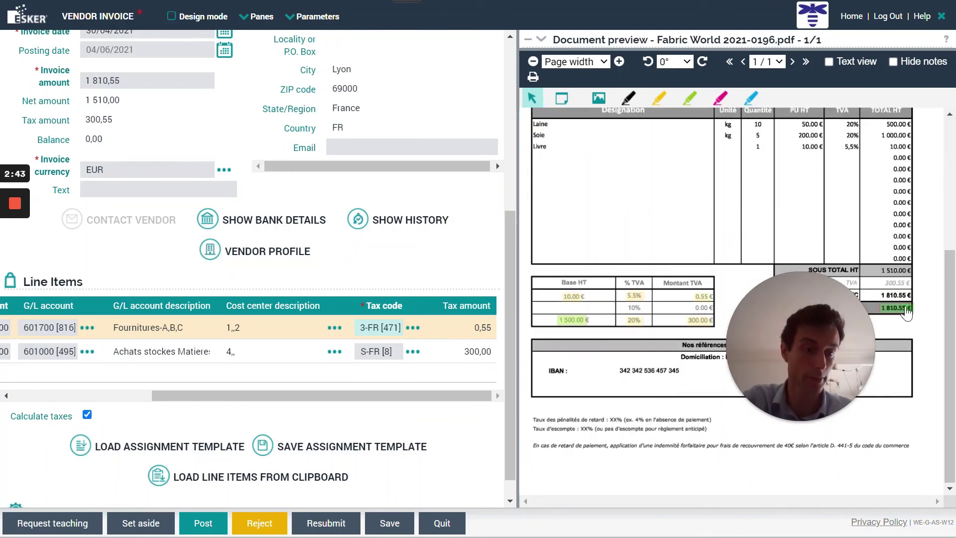
scroll(279, 209, up, 3)
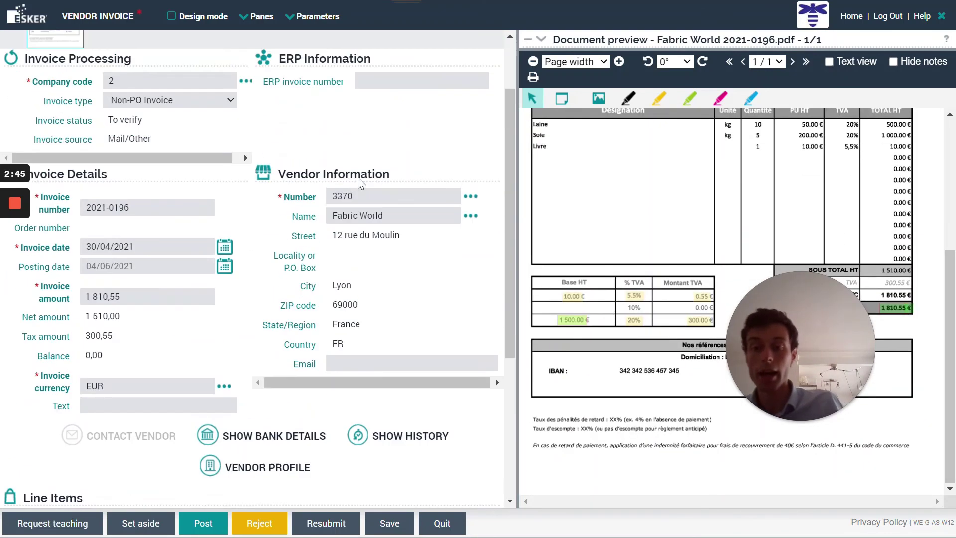
scroll(315, 223, down, 4)
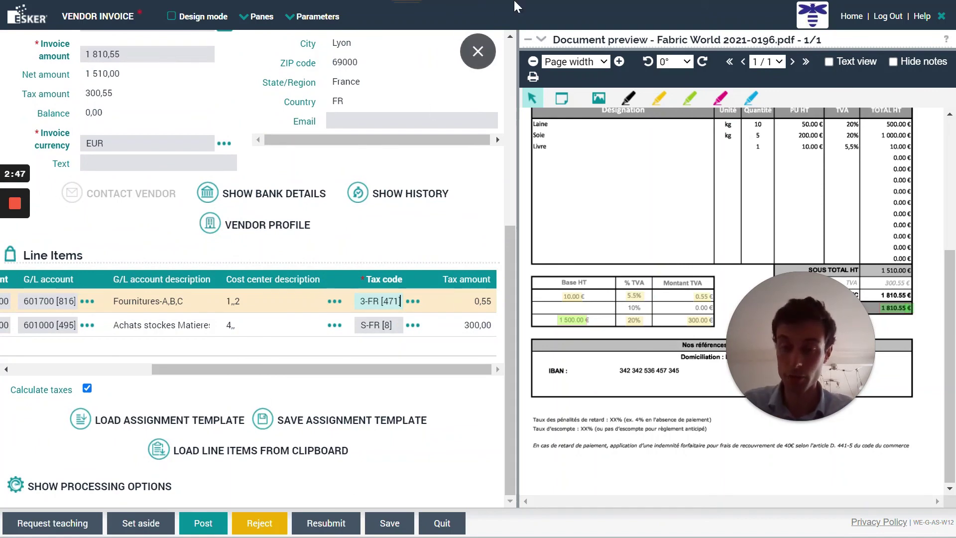
Switch to NetSuite and open the list of vendor bills to check the existing entries
key(ctrl+Tab)
mouse_move(248, 62)
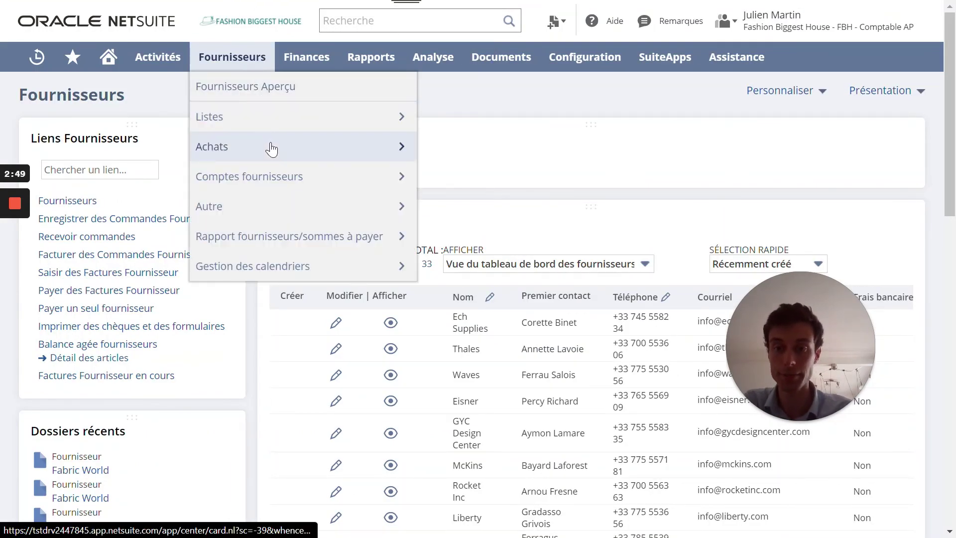
mouse_move(327, 147)
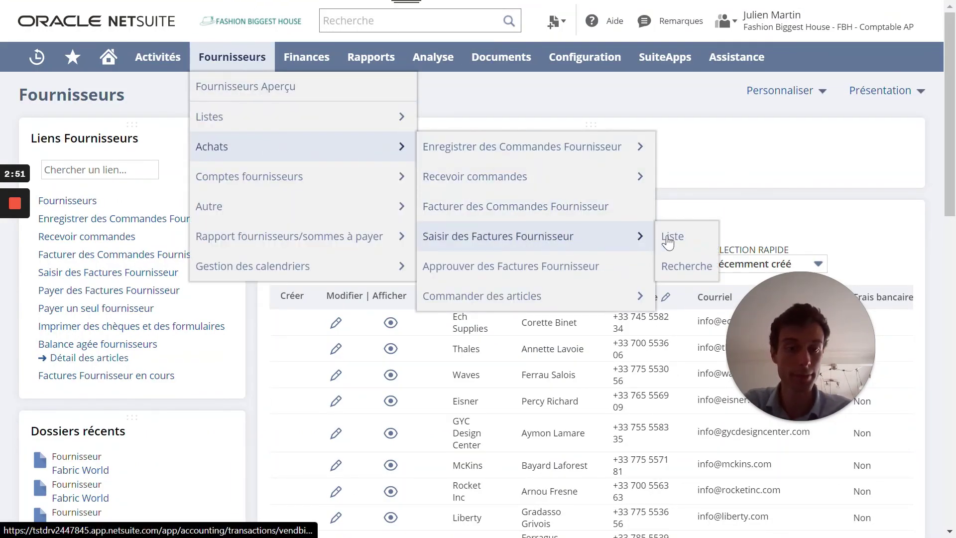
click(501, 276)
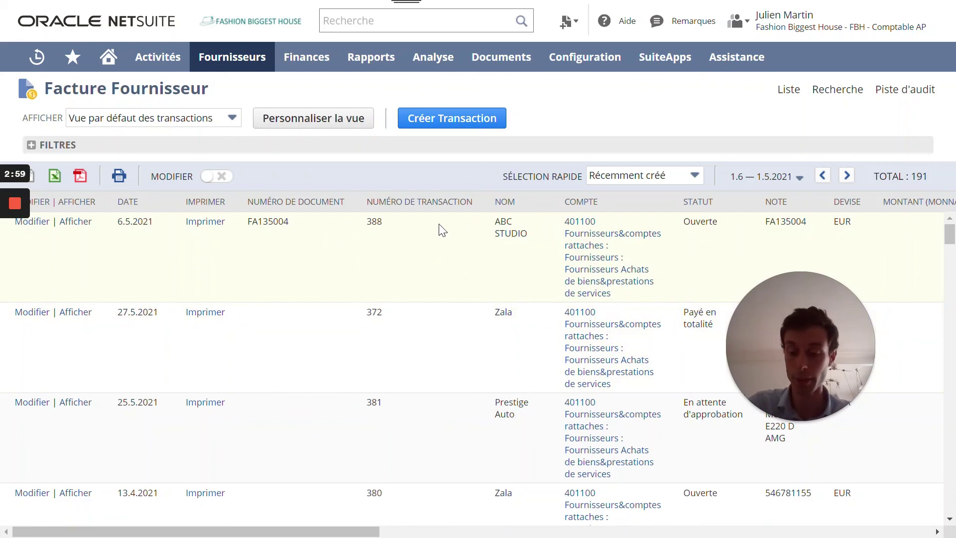
Return to Esker and post the Fabric World invoice
key(alt+Tab)
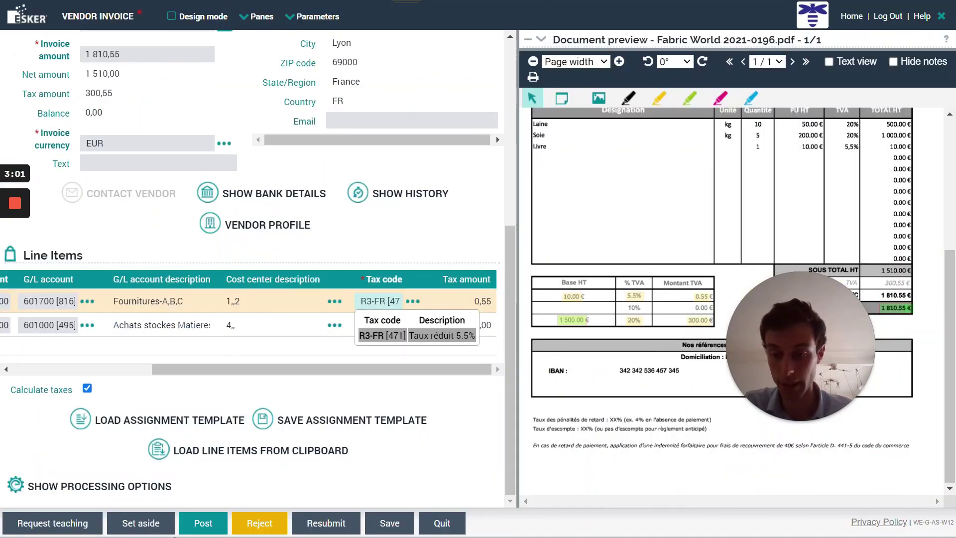
click(191, 523)
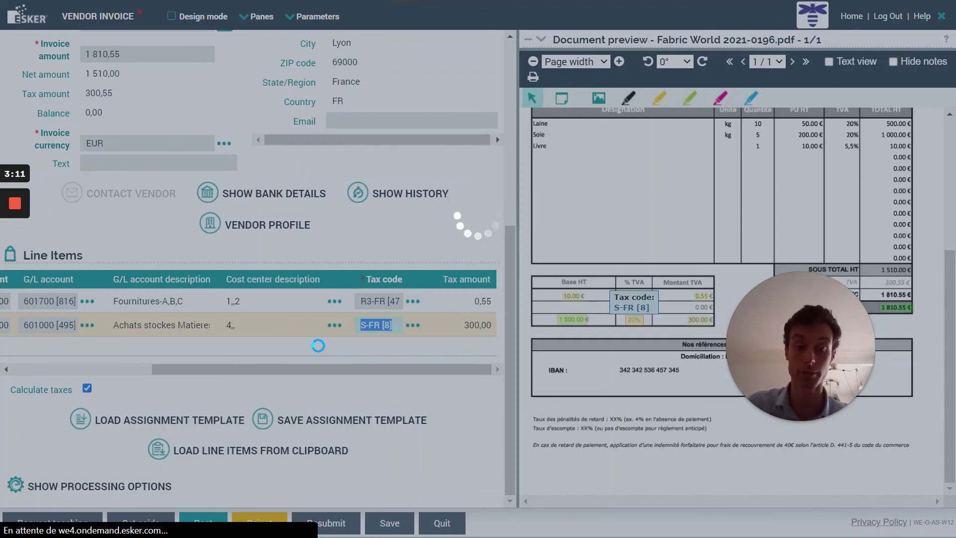
In NetSuite, refresh the vendor bill list, open Fabric World bill 2021-0196, and examine its main information and expense lines
key(ctrl+Tab)
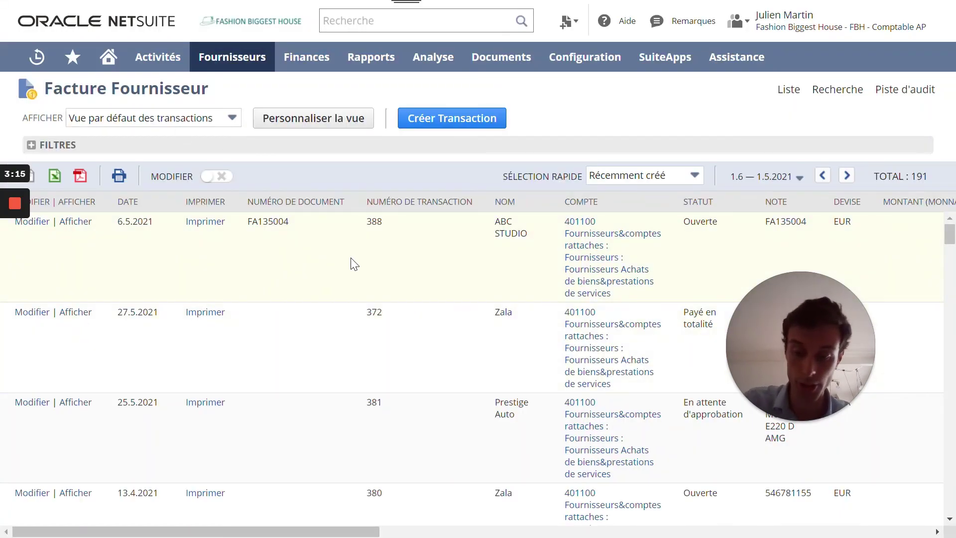
key(F5)
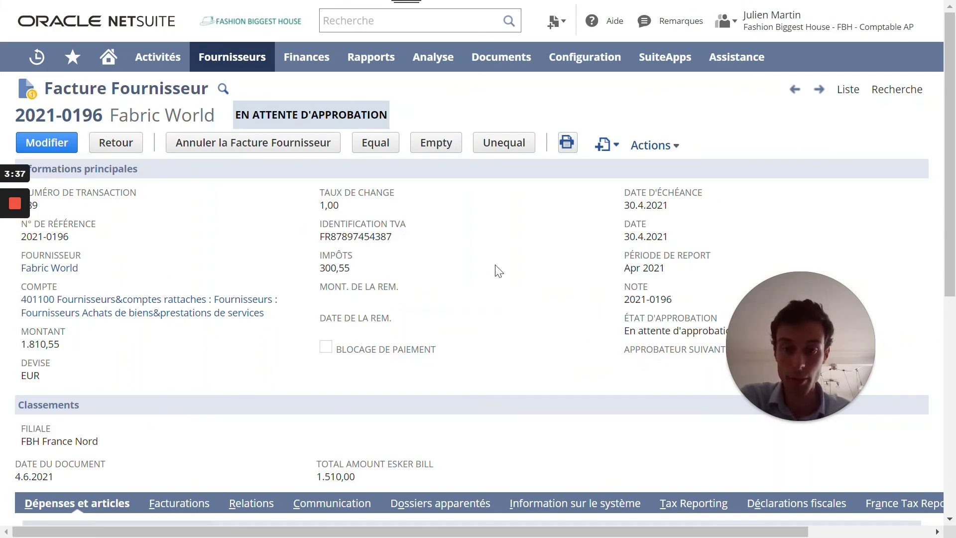
scroll(259, 371, down, 6)
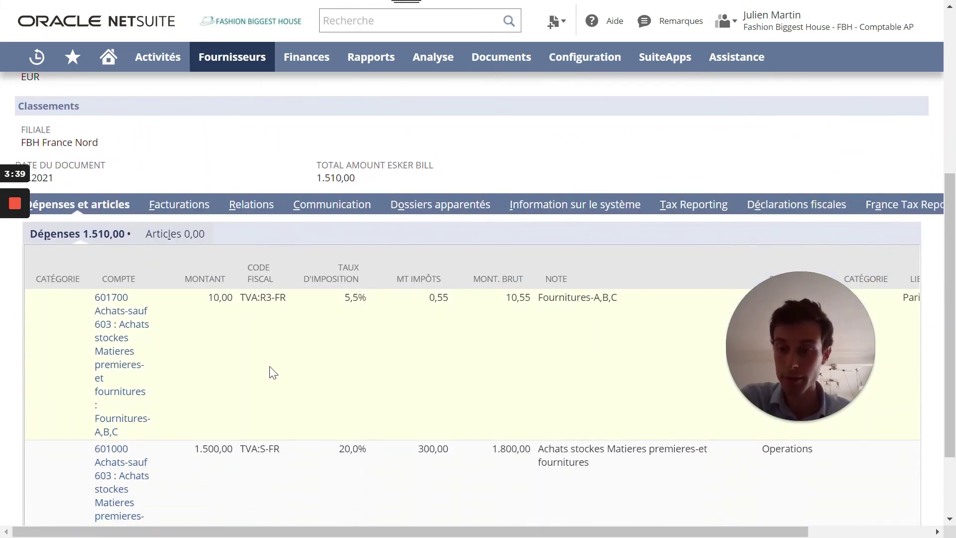
scroll(273, 372, down, 2)
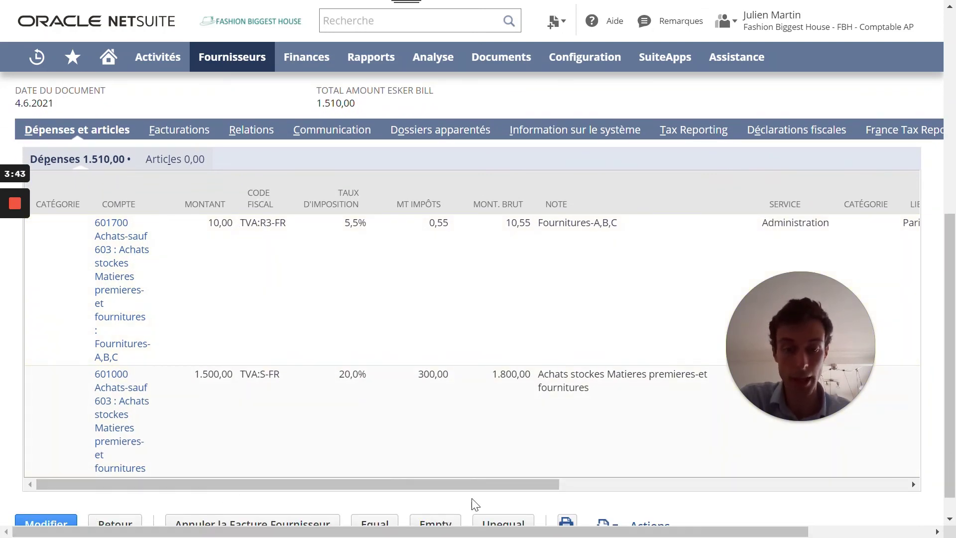
drag(480, 485, 804, 469)
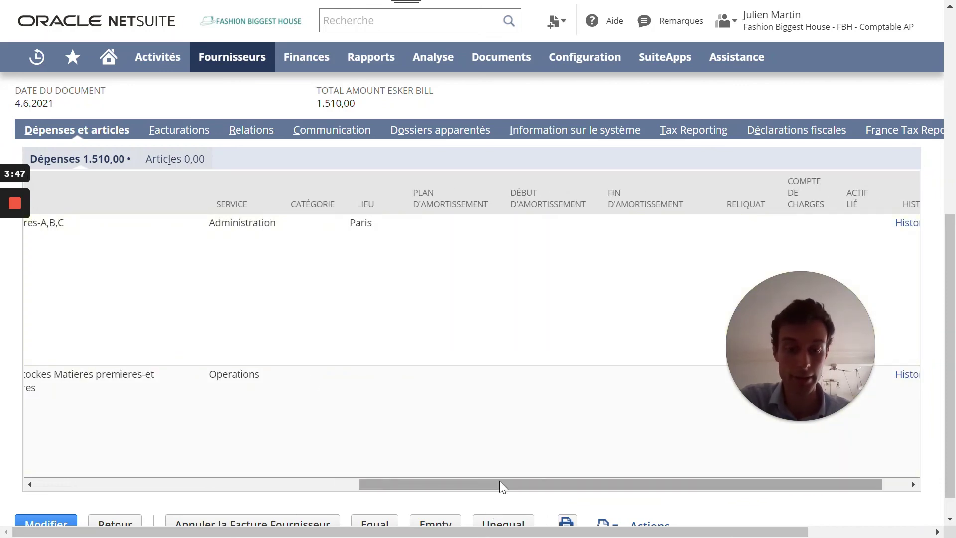
drag(499, 480, 22, 464)
scroll(478, 298, up, 3)
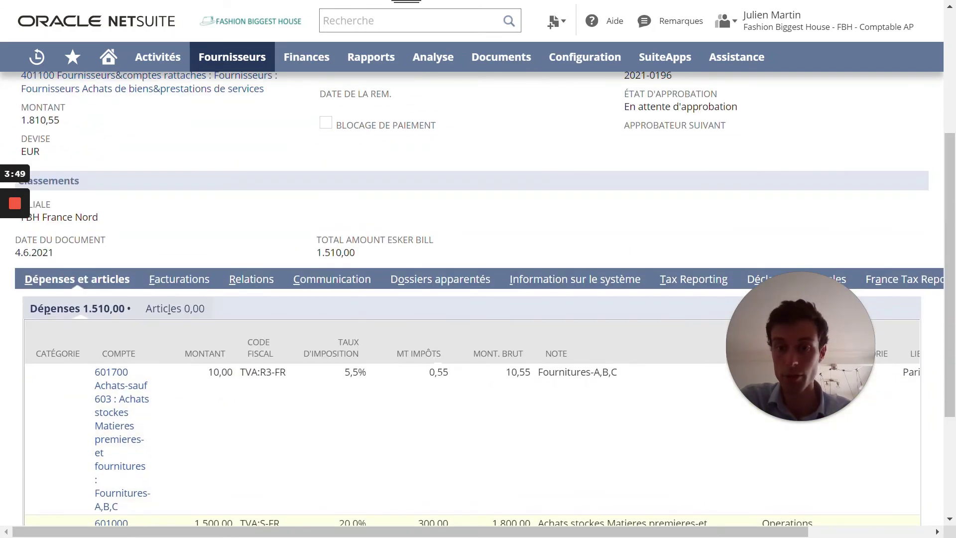
Check the bill's related records for payments and linked purchase orders
click(438, 280)
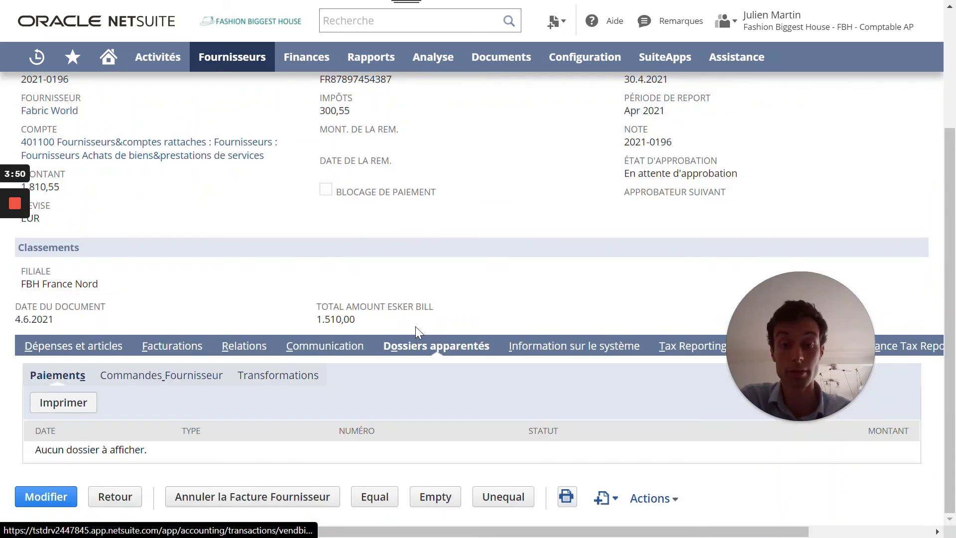
click(167, 386)
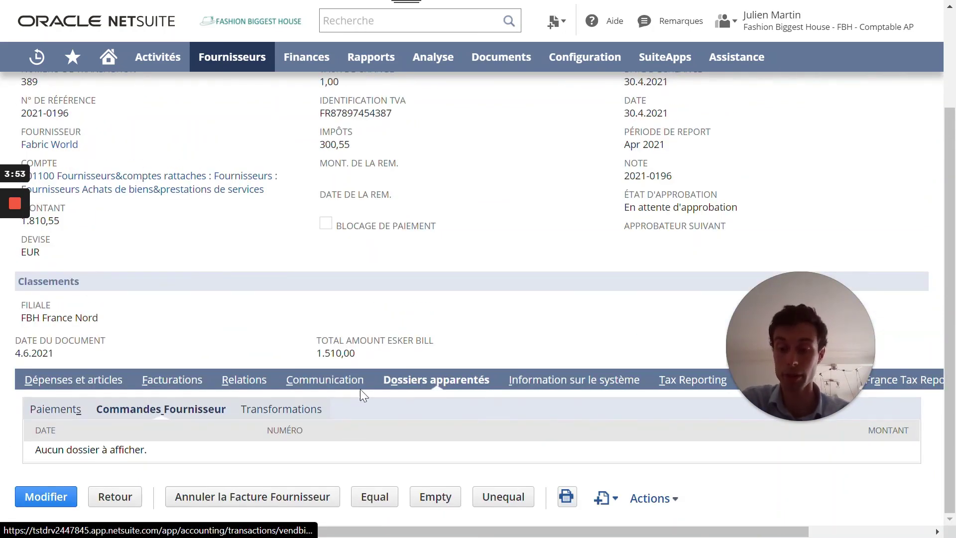